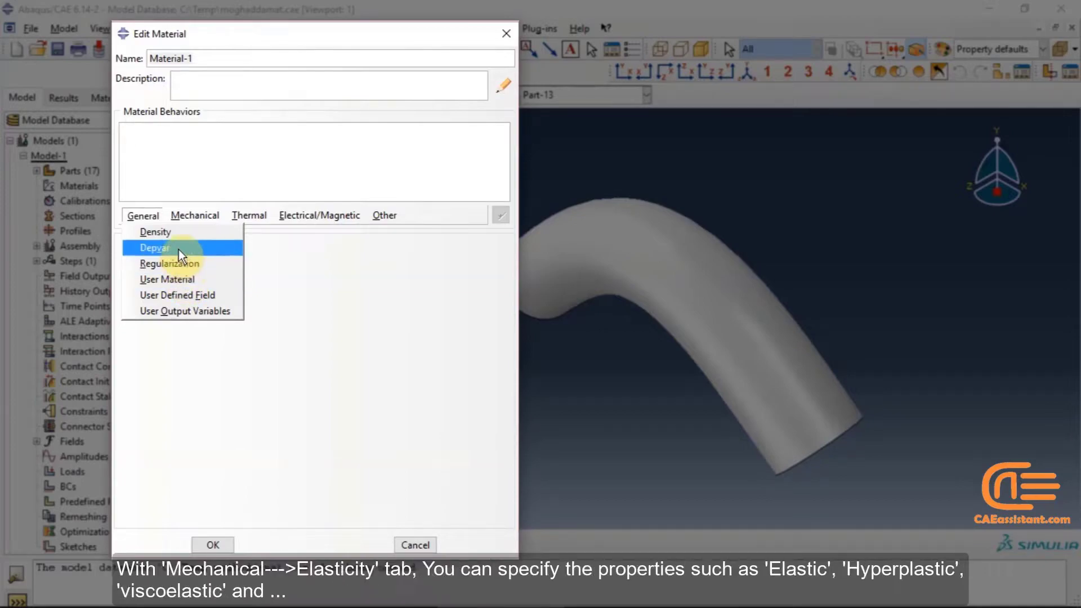
Browse the material editor's General, Mechanical, Elasticity, Thermal, Electrical/Magnetic and Other behavior lists, and close the editor
left_click(195, 217)
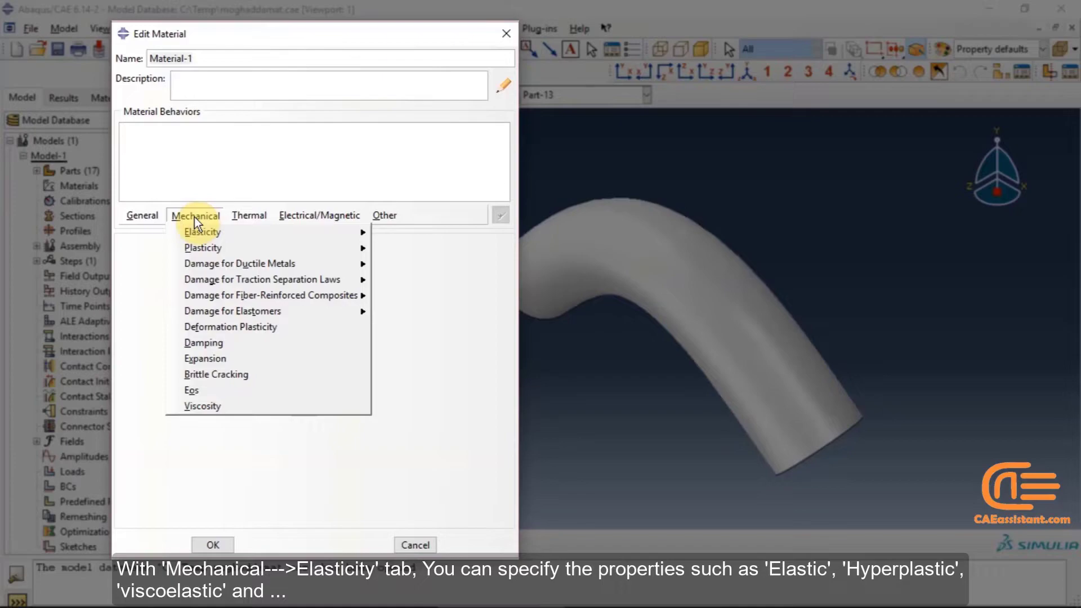
mouse_move(196, 231)
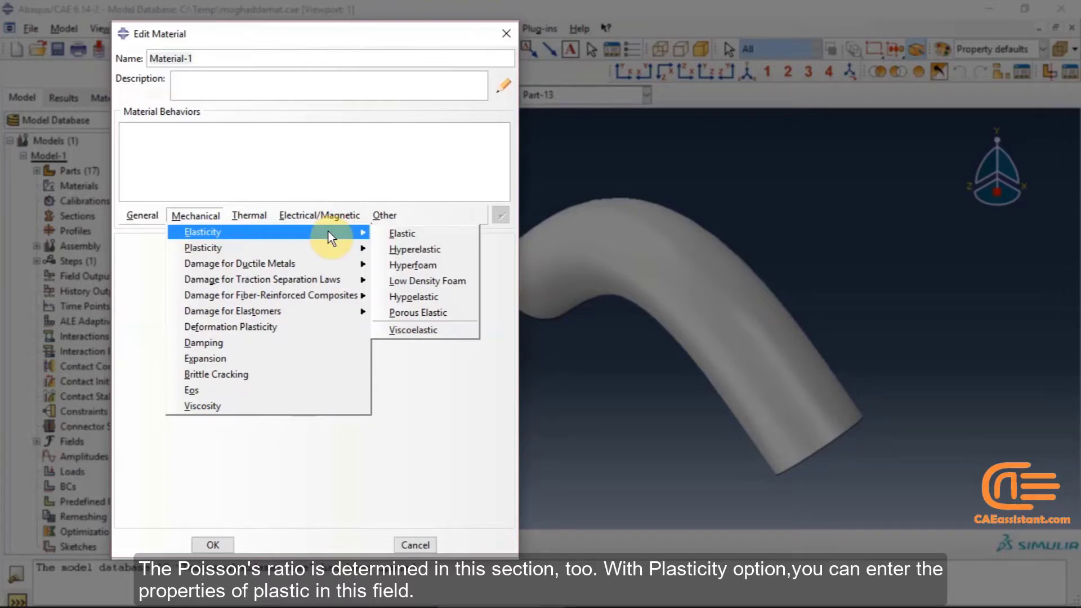
mouse_move(333, 251)
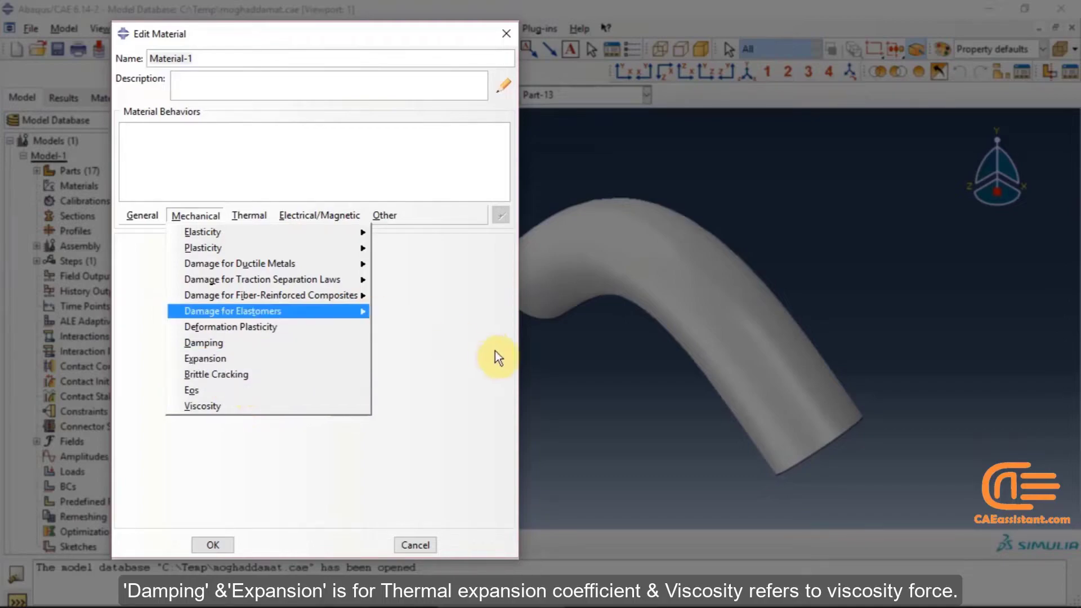
left_click(462, 339)
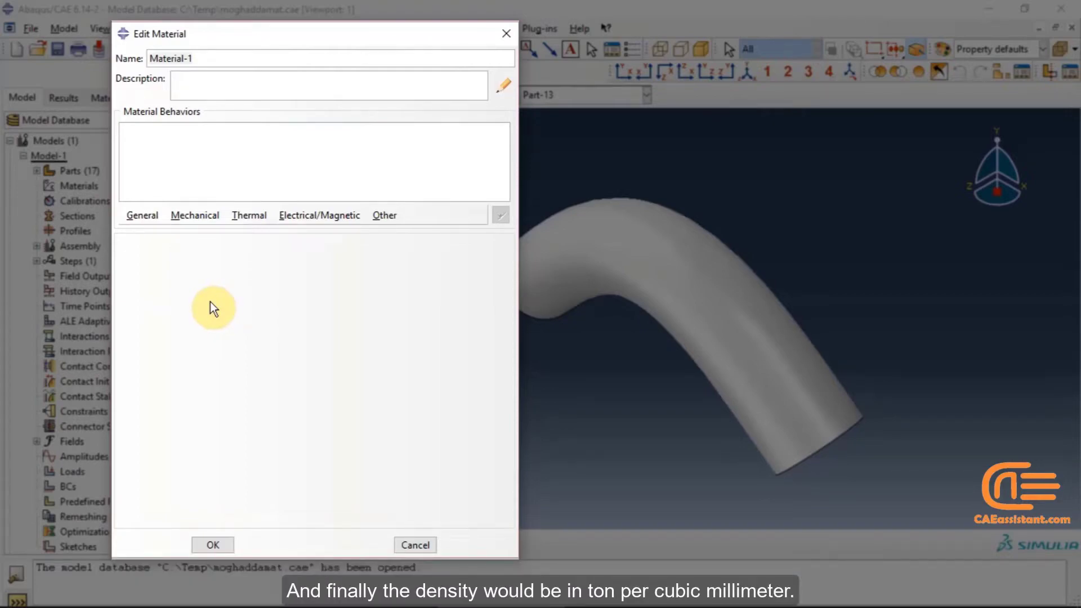
left_click(254, 215)
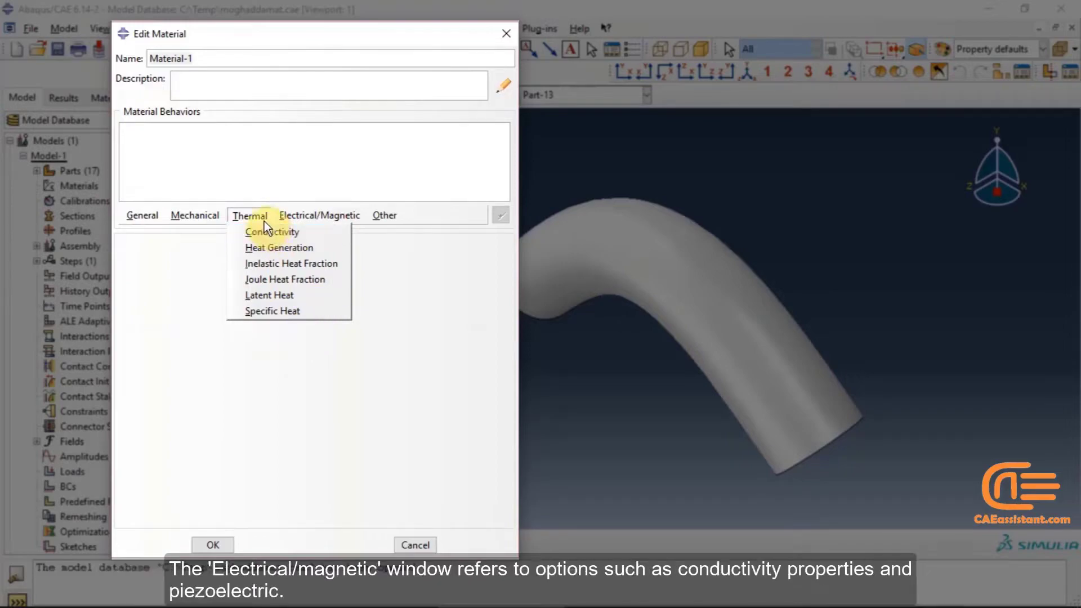
mouse_move(308, 222)
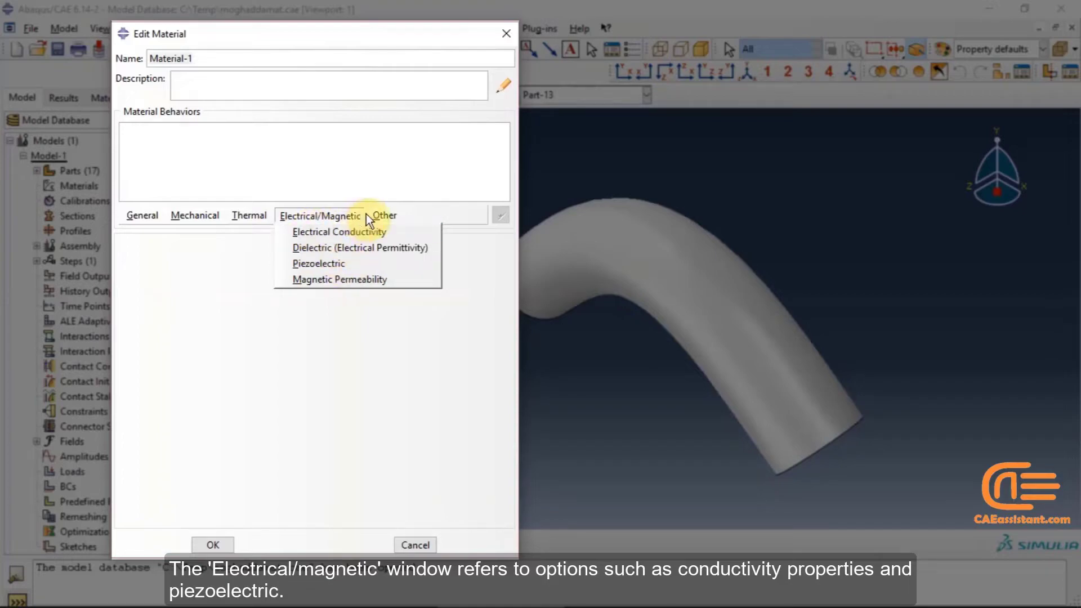
mouse_move(373, 218)
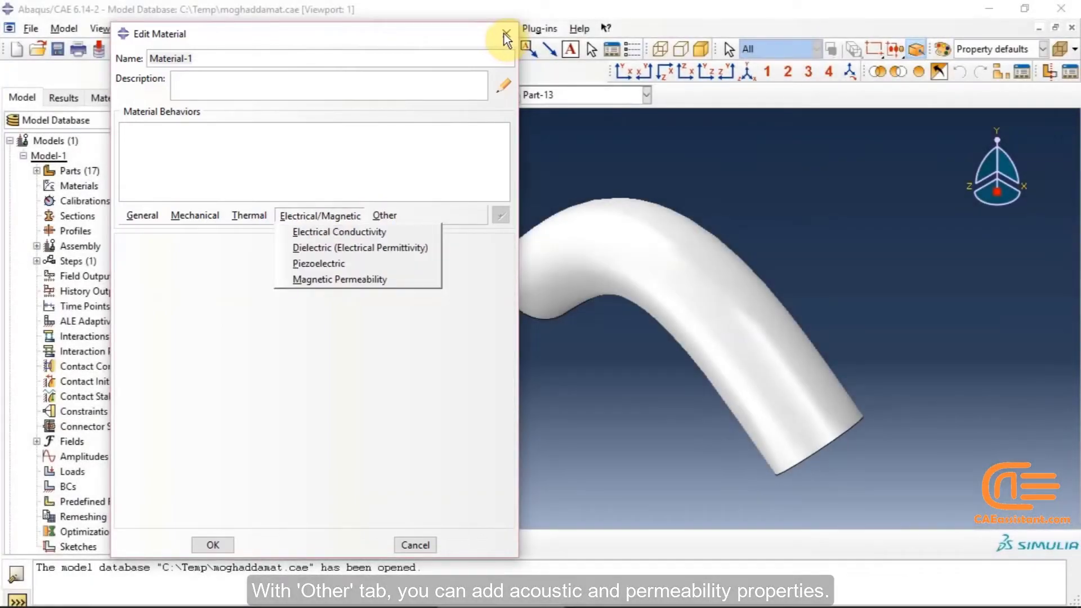
left_click(504, 32)
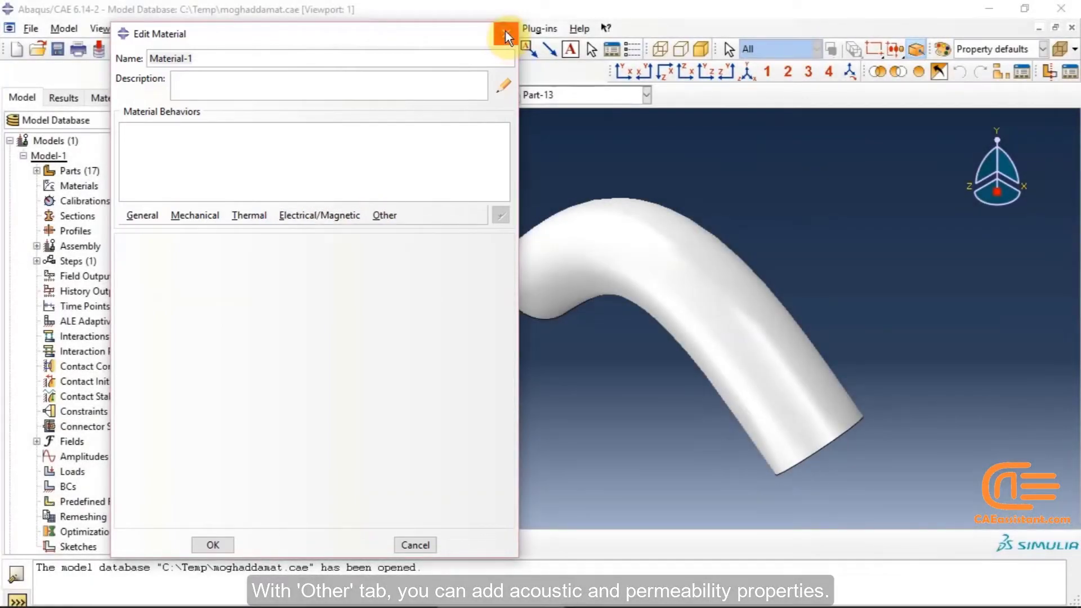
left_click(503, 35)
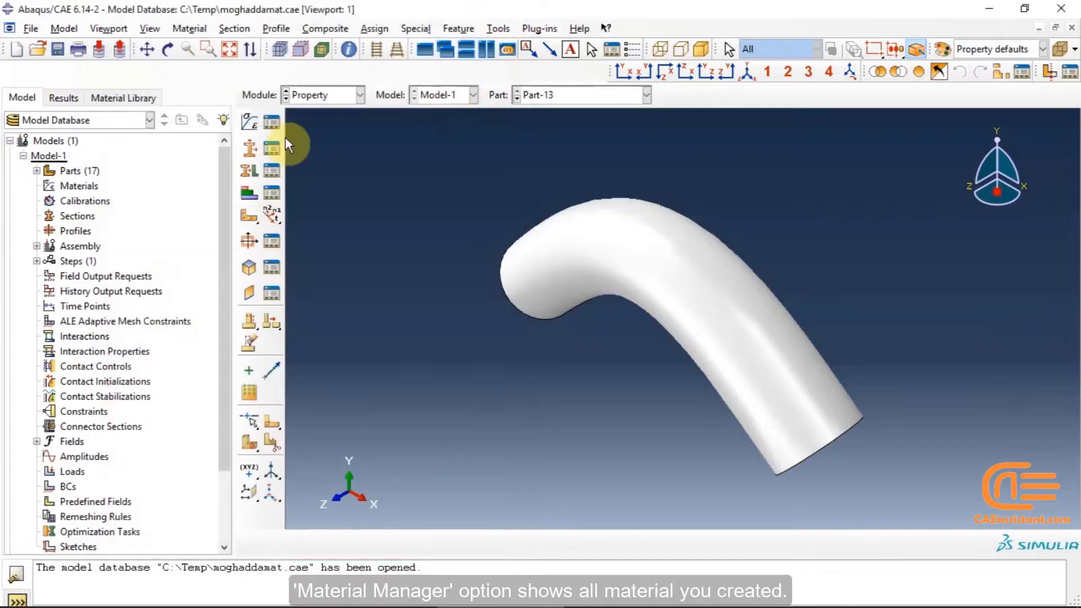
Open the Material Manager to review the defined materials and dismiss it
left_click(273, 124)
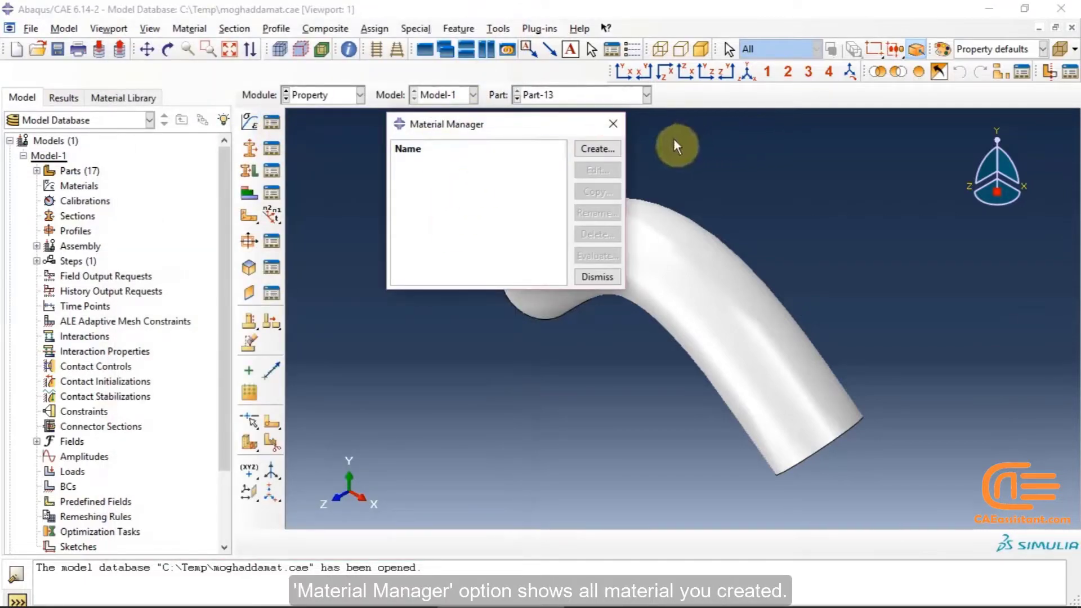
left_click(614, 123)
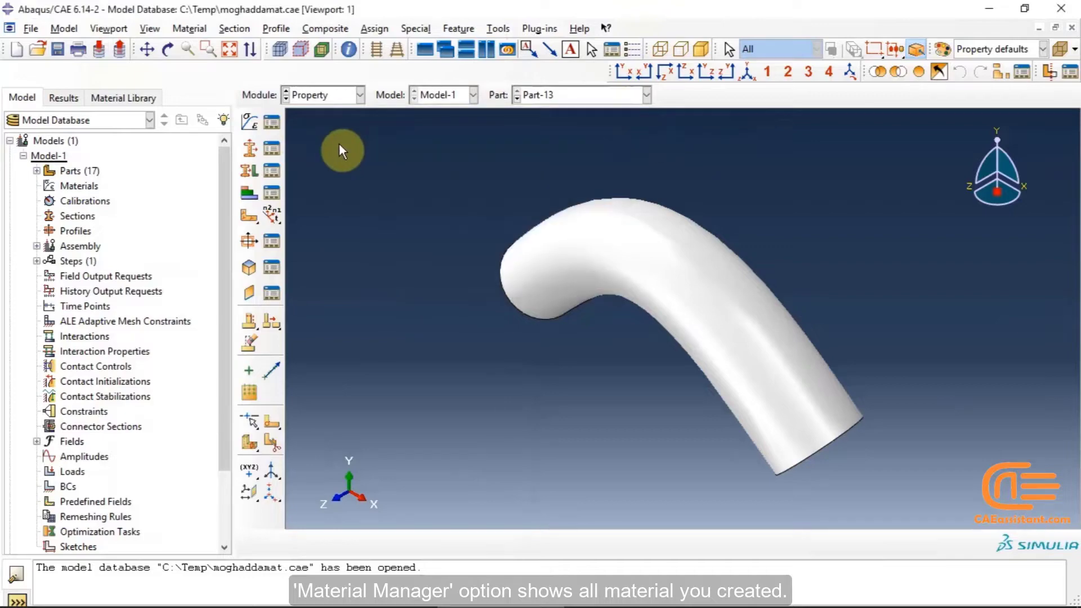
Examine the settings of a Solid Homogeneous section, including the plane stress/strain thickness option, and cancel it
left_click(250, 148)
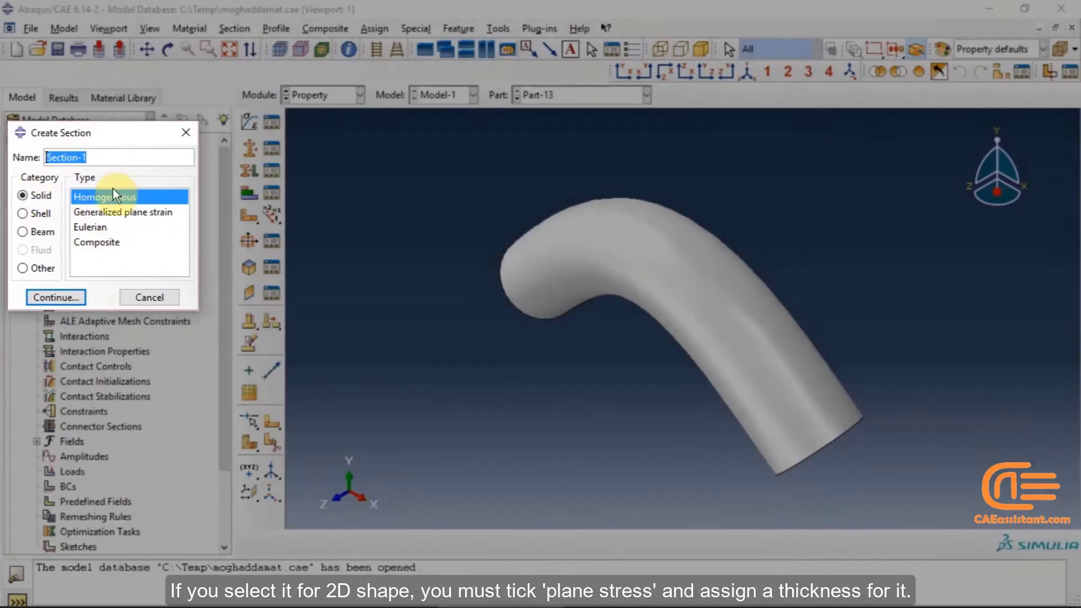
left_click(113, 194)
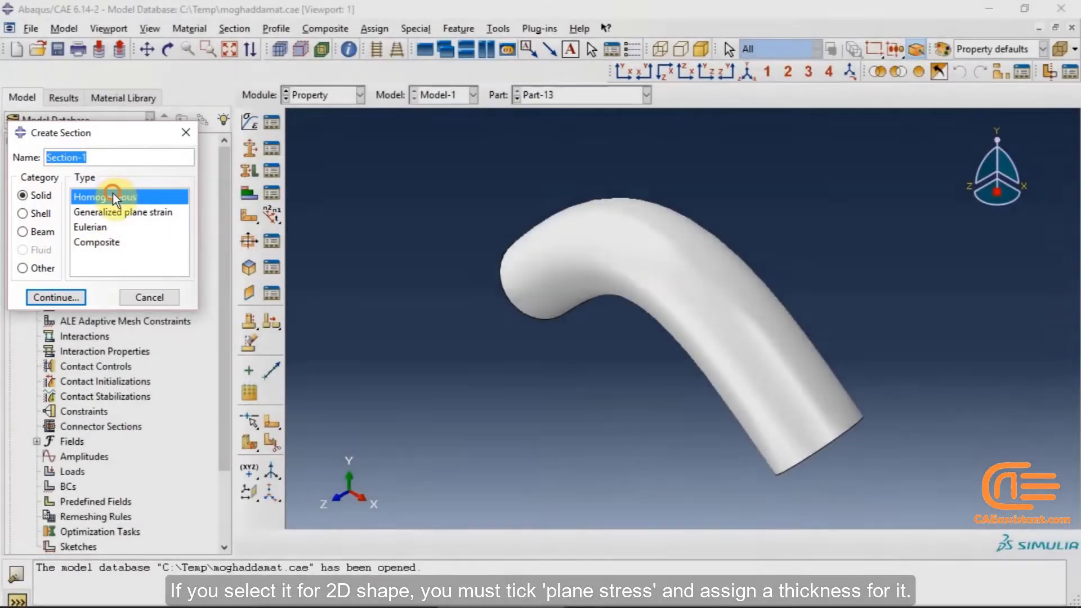
left_click(71, 296)
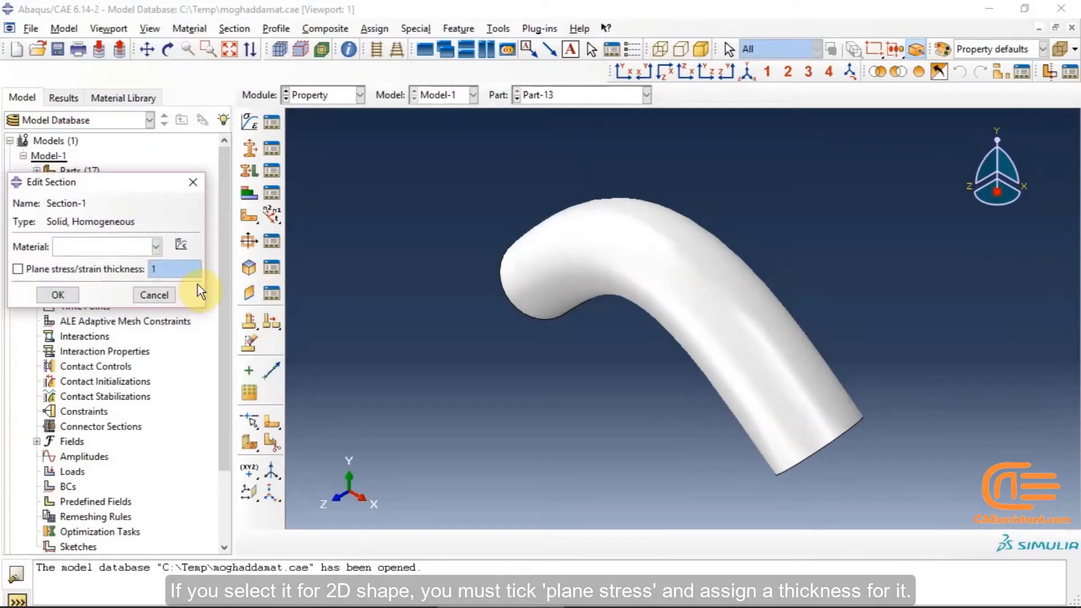
left_click(18, 273)
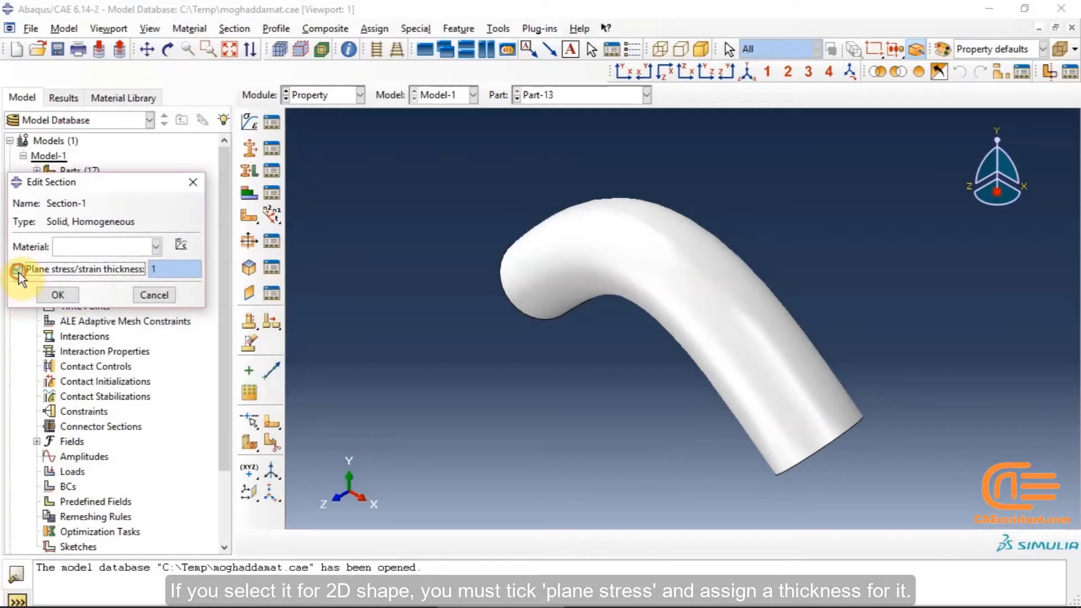
left_click(19, 272)
left_click(146, 293)
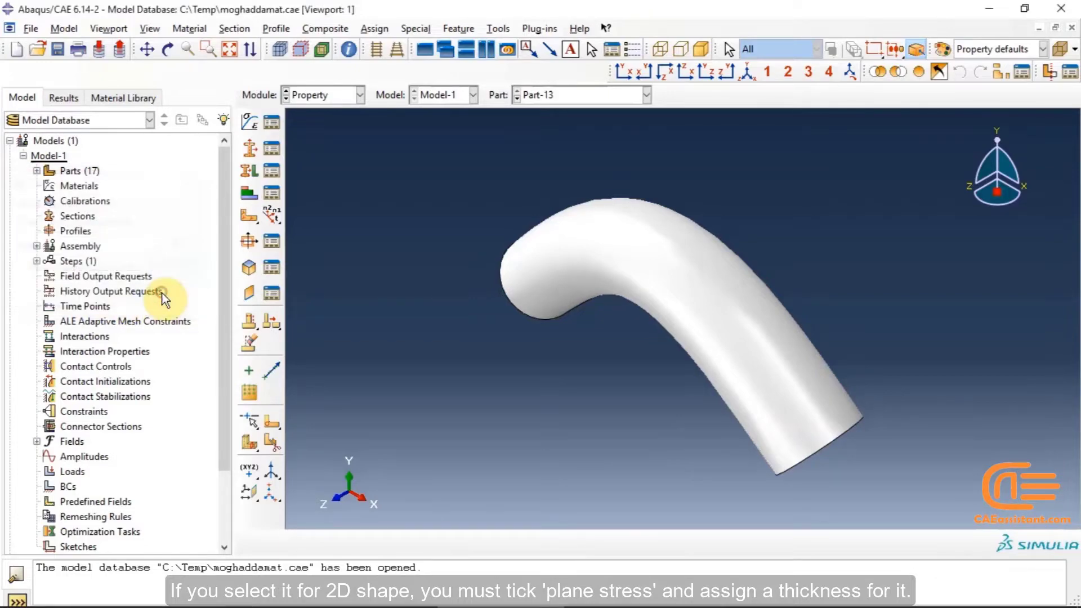
Examine the settings of a Solid Generalized plane strain section and cancel it
left_click(258, 147)
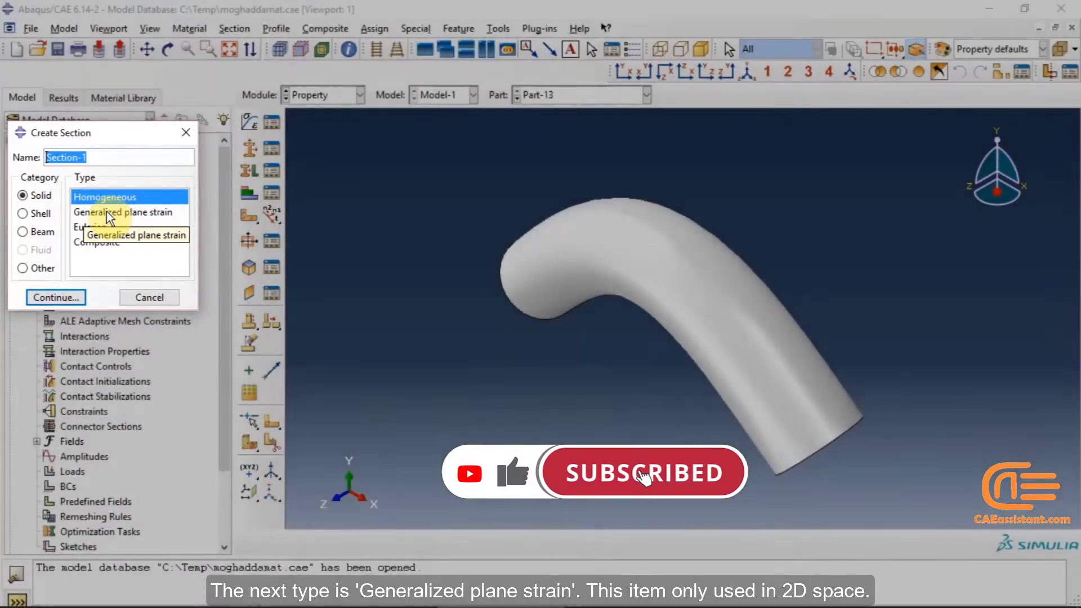
left_click(108, 213)
left_click(79, 298)
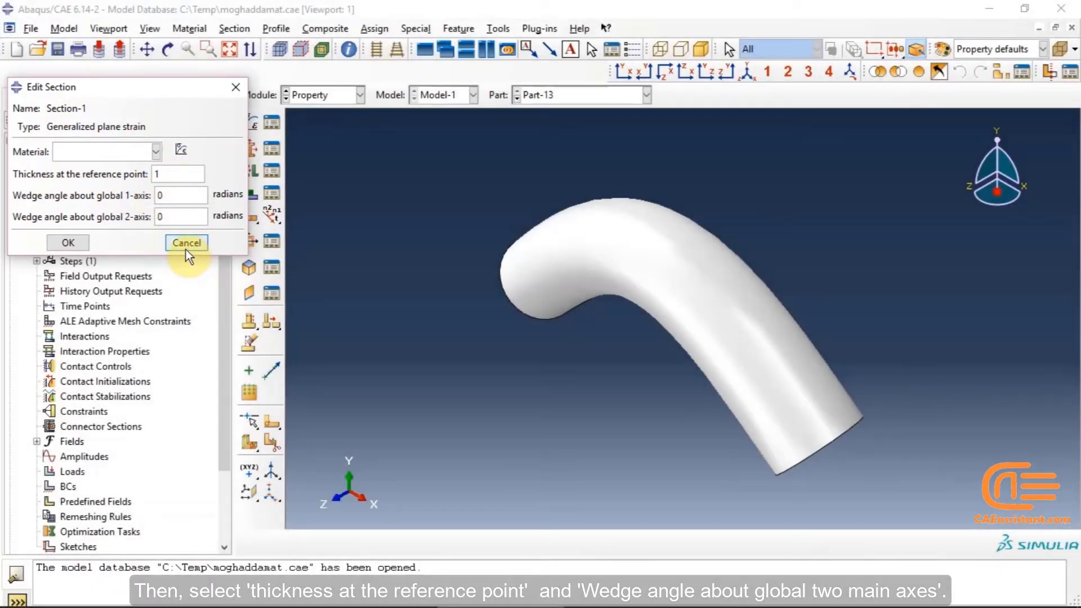
left_click(186, 244)
Examine the layer table of a Solid Composite section and cancel it
left_click(251, 150)
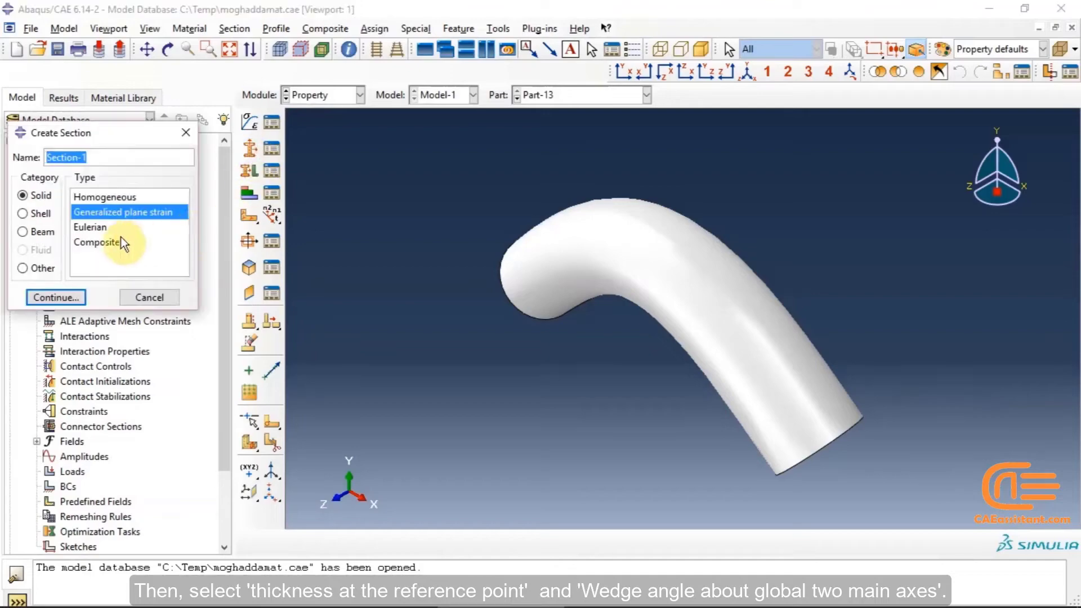
left_click(105, 229)
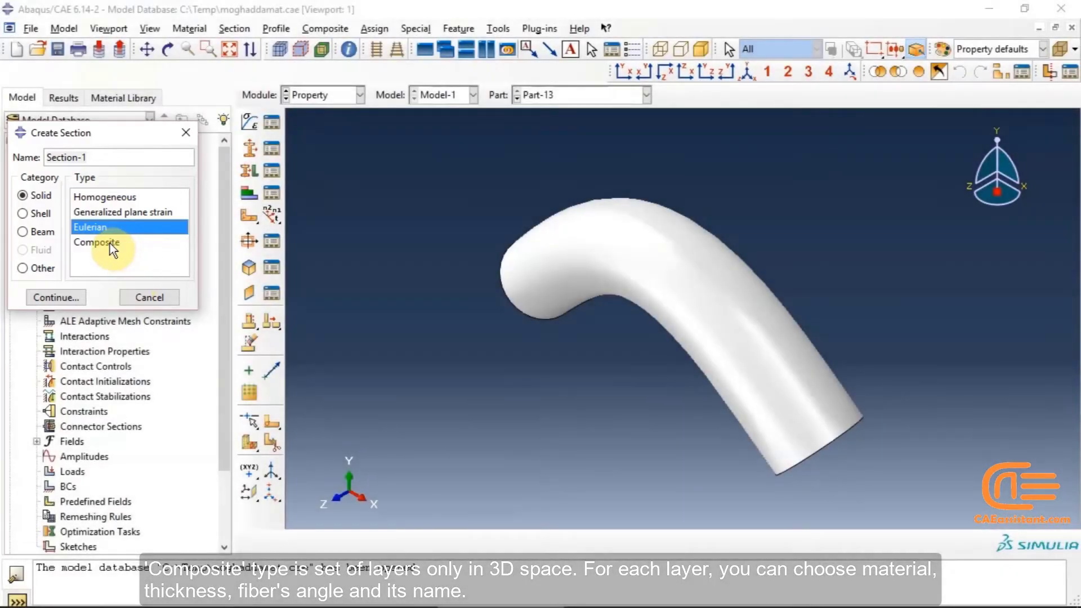
left_click(110, 243)
left_click(62, 297)
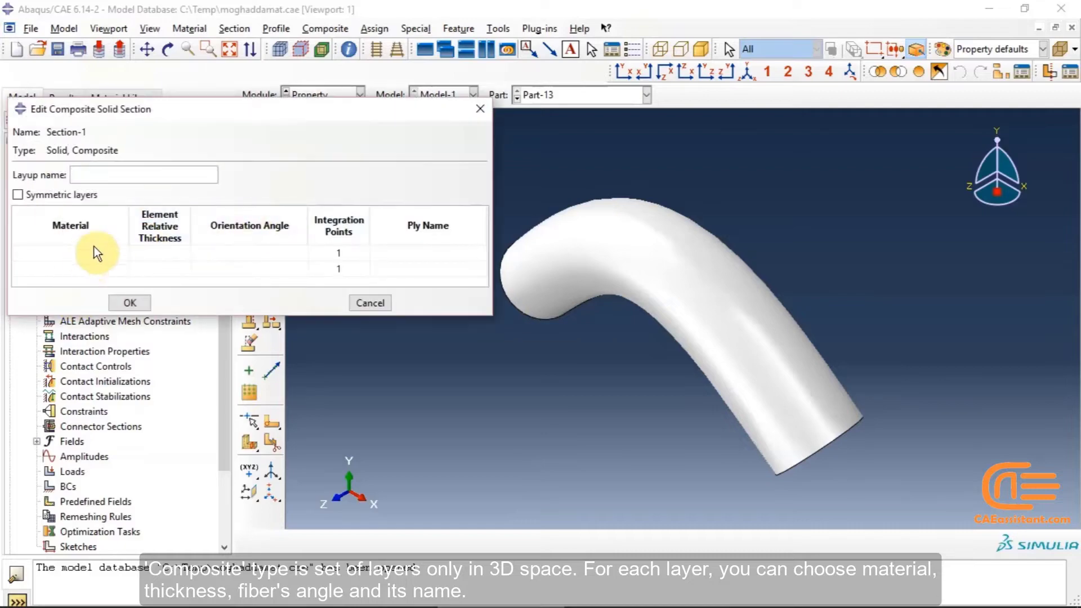
left_click(76, 253)
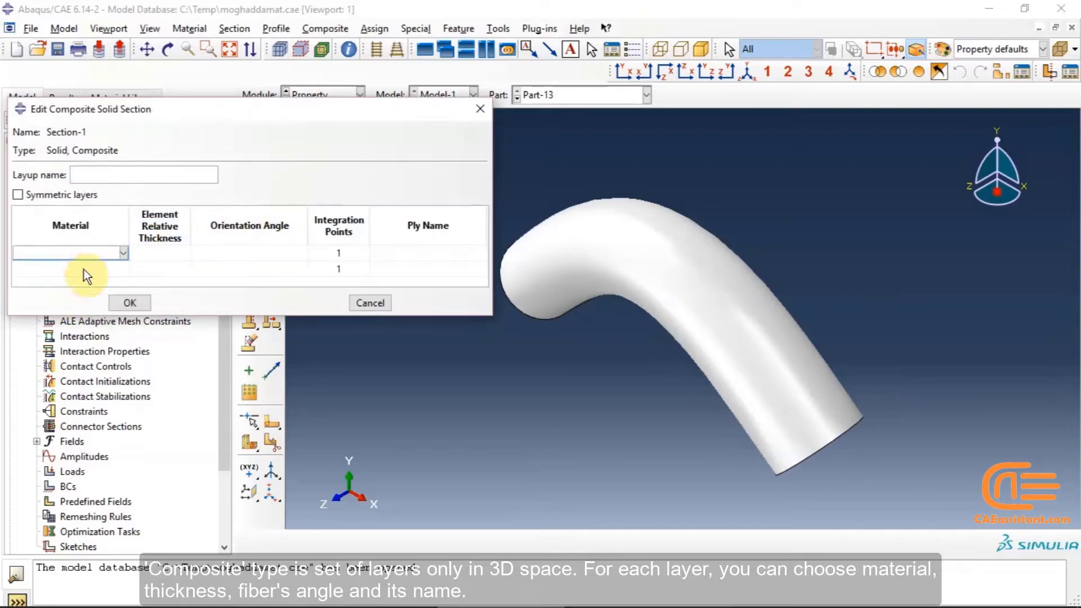
left_click(85, 269)
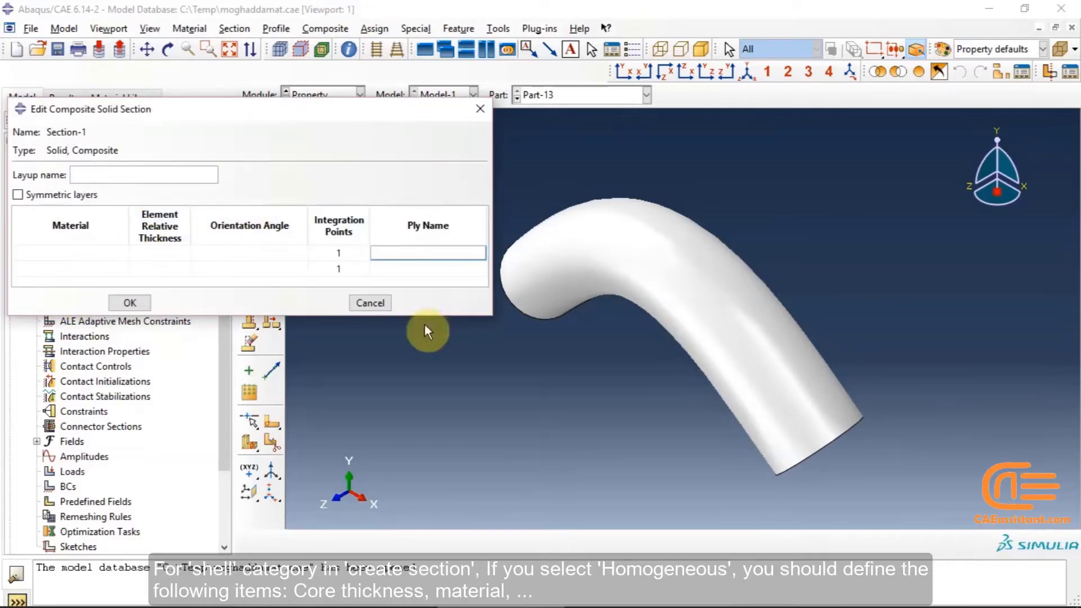
left_click(387, 309)
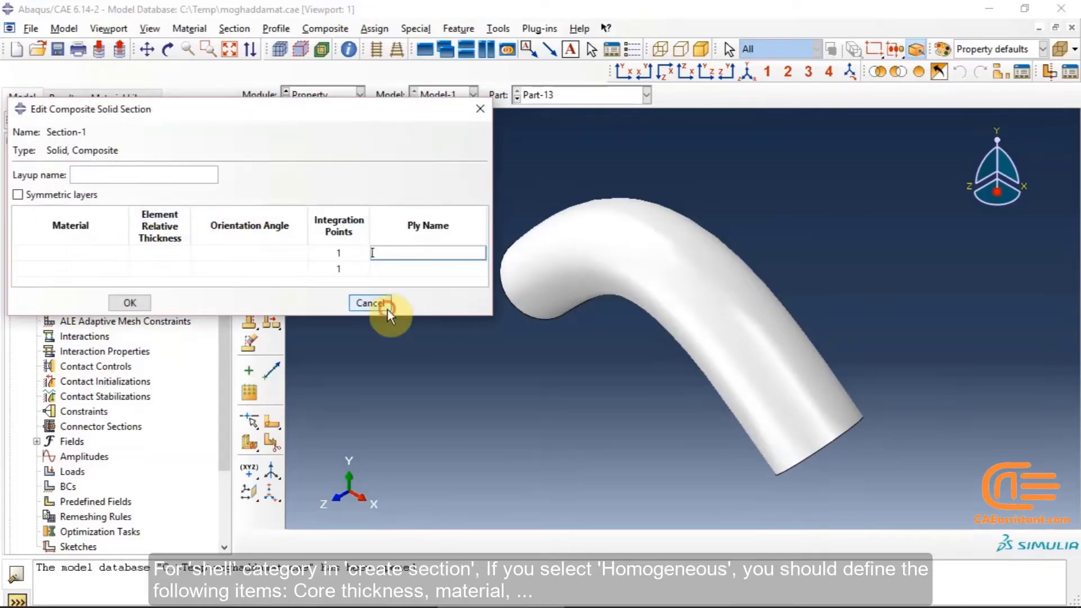
Examine the Shell Homogeneous section settings and its rebar layer options, closing both dialogs
left_click(255, 145)
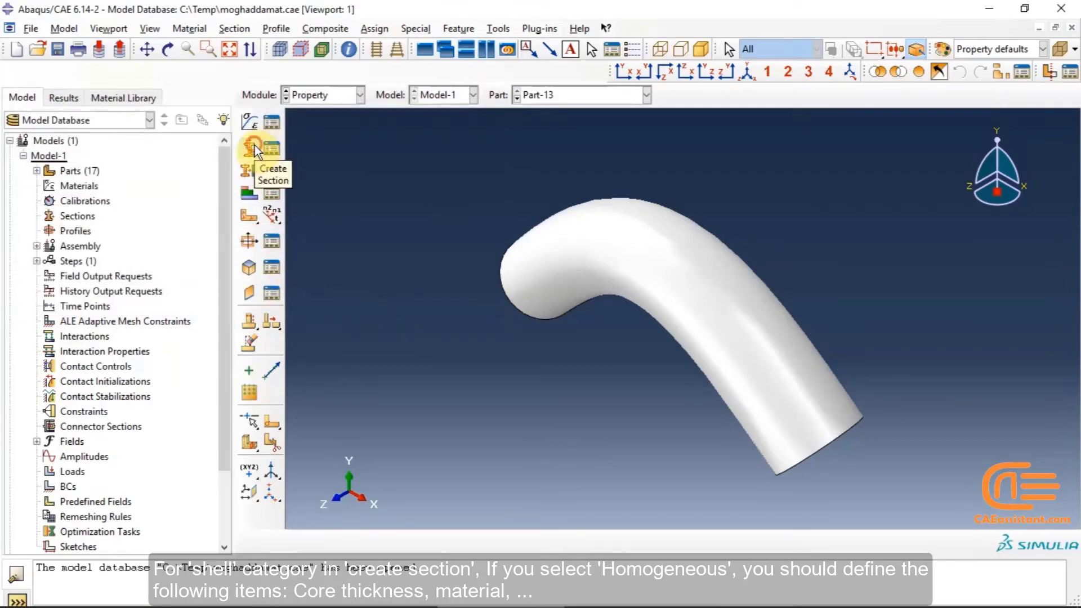
left_click(38, 214)
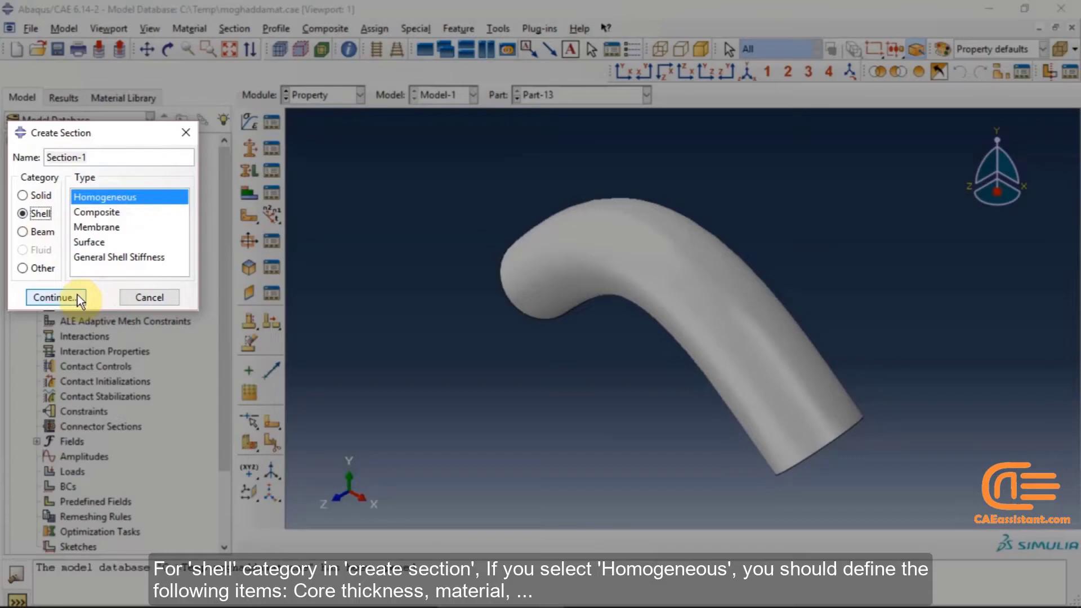
left_click(76, 295)
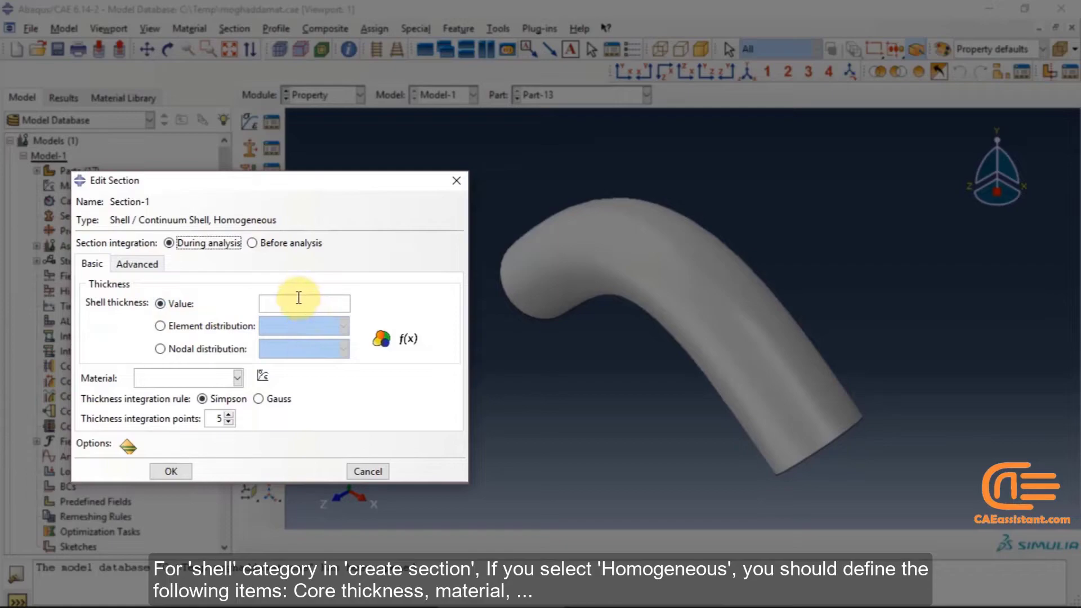
left_click(126, 446)
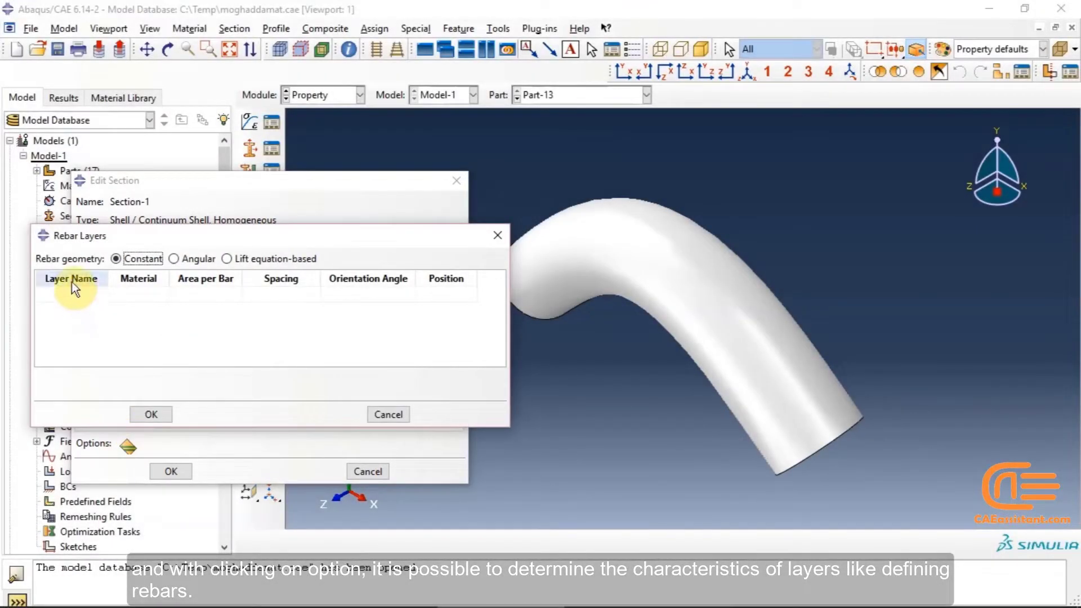
left_click(495, 245)
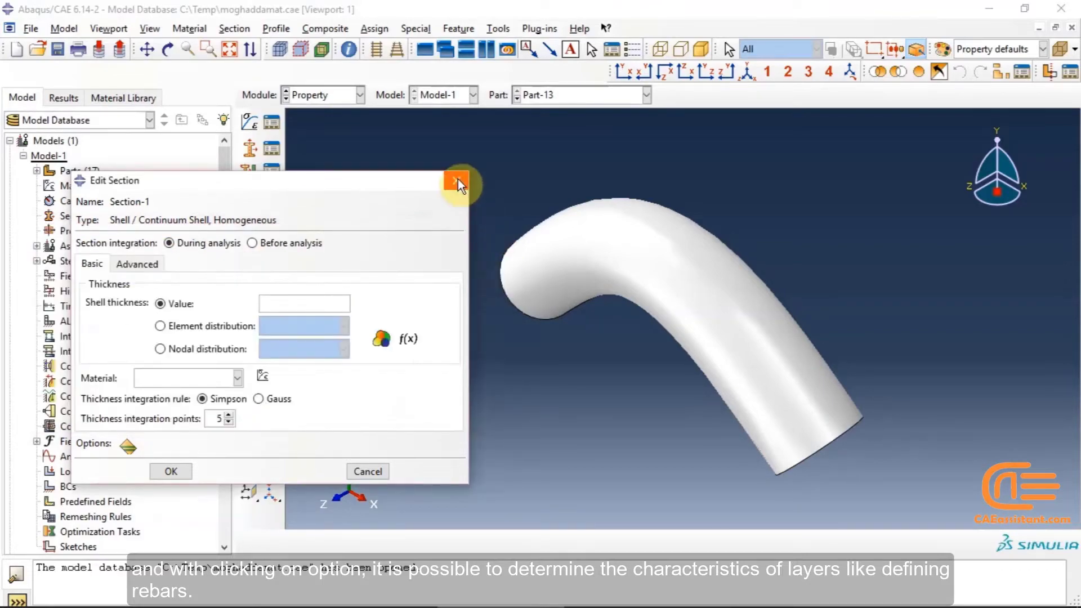
left_click(129, 446)
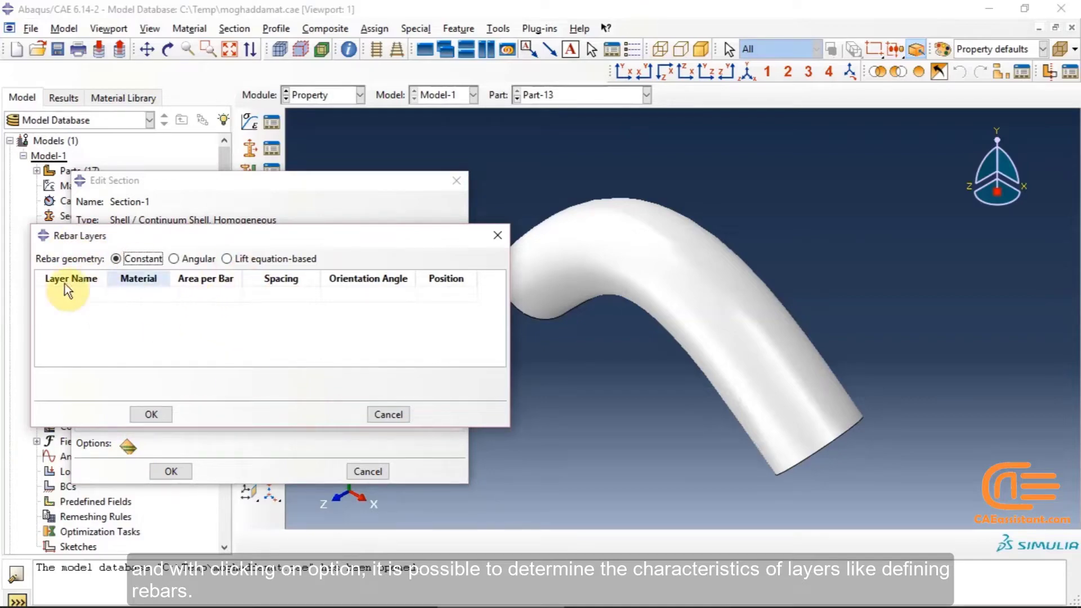
left_click(504, 235)
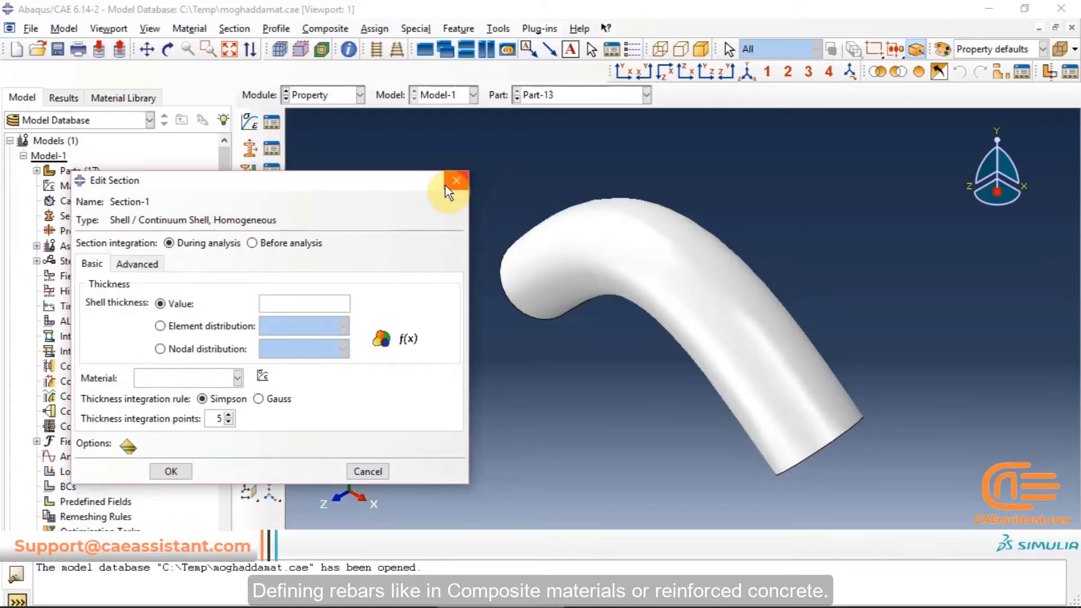
left_click(452, 182)
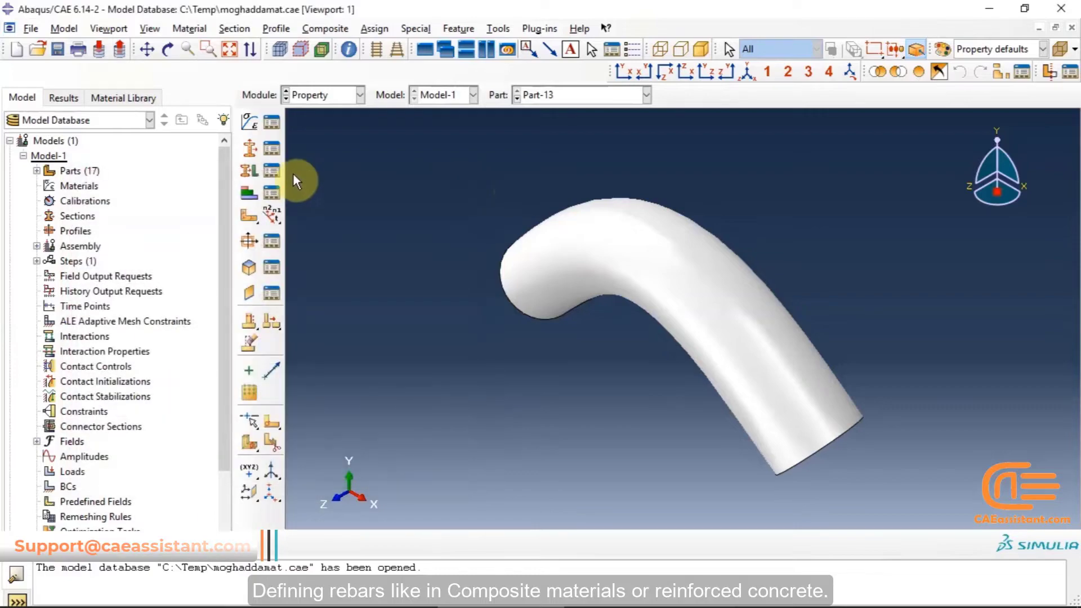
Examine the layup table of a Shell Composite section and close it
left_click(254, 149)
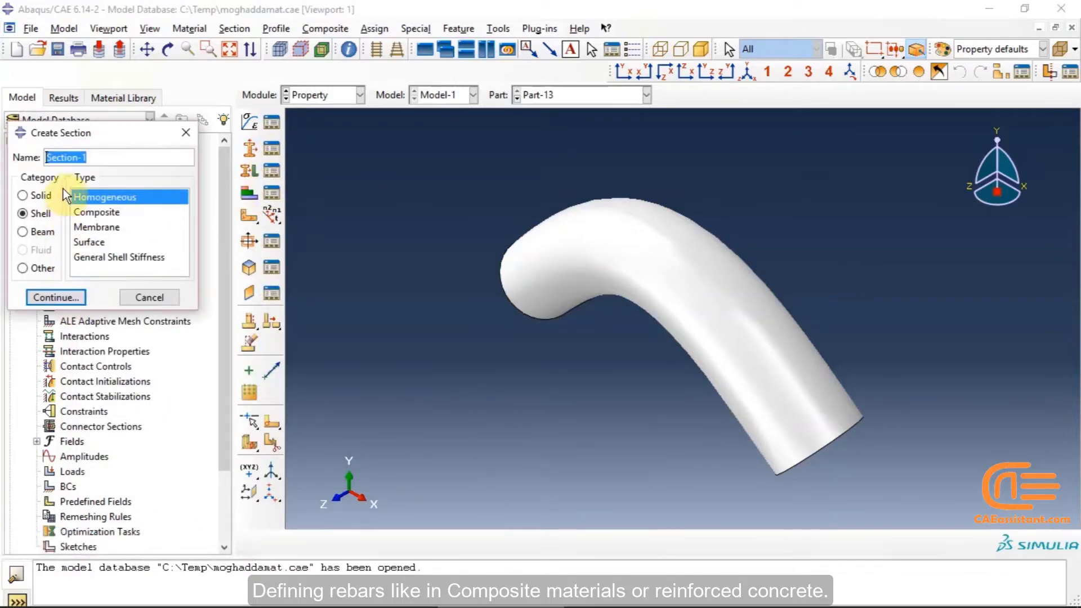
left_click(99, 213)
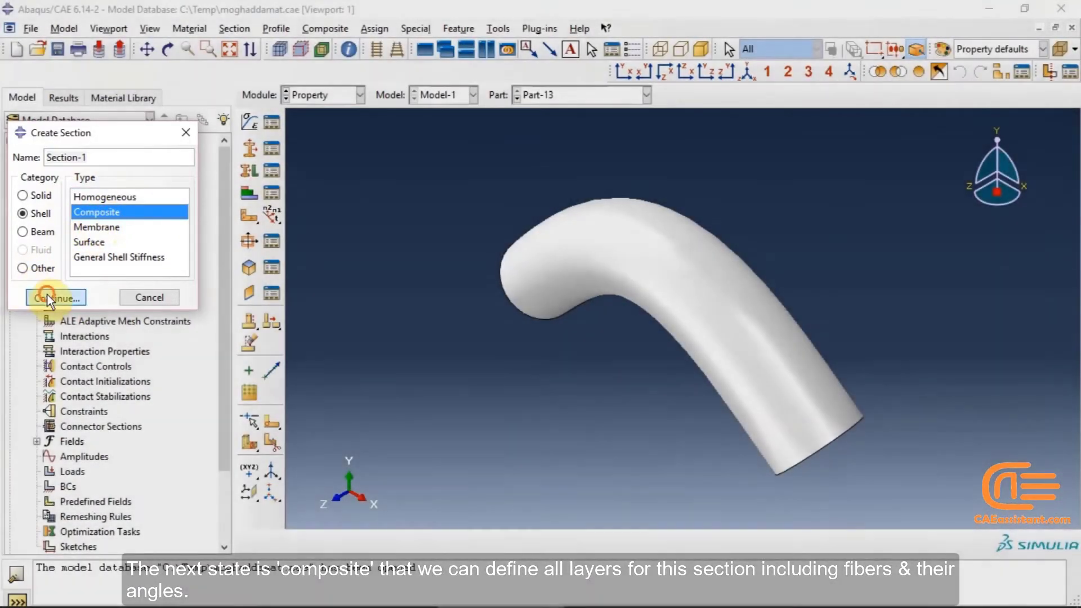
left_click(49, 295)
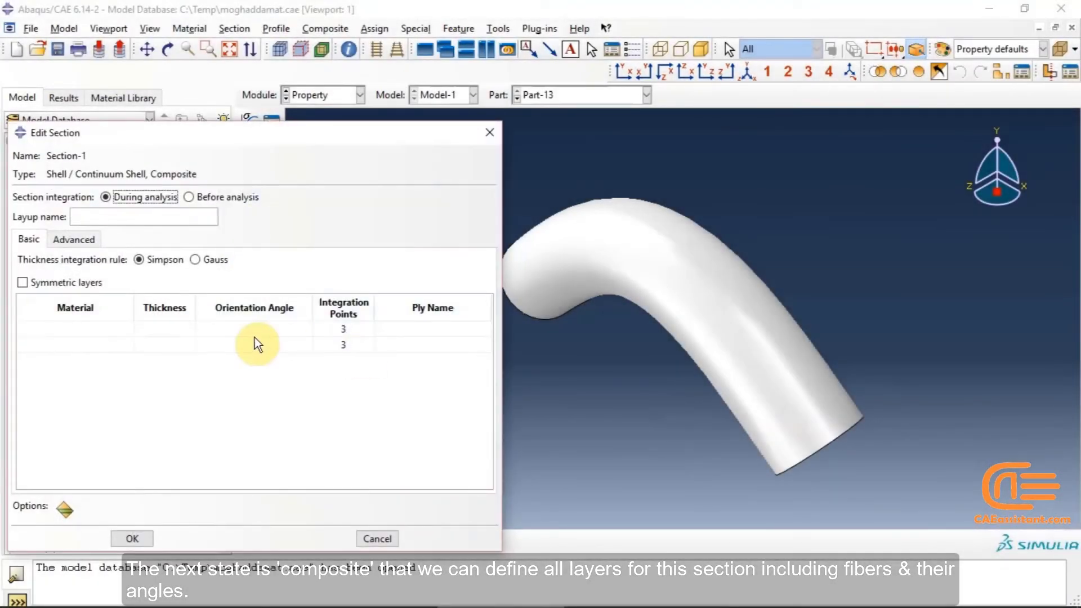
left_click(489, 133)
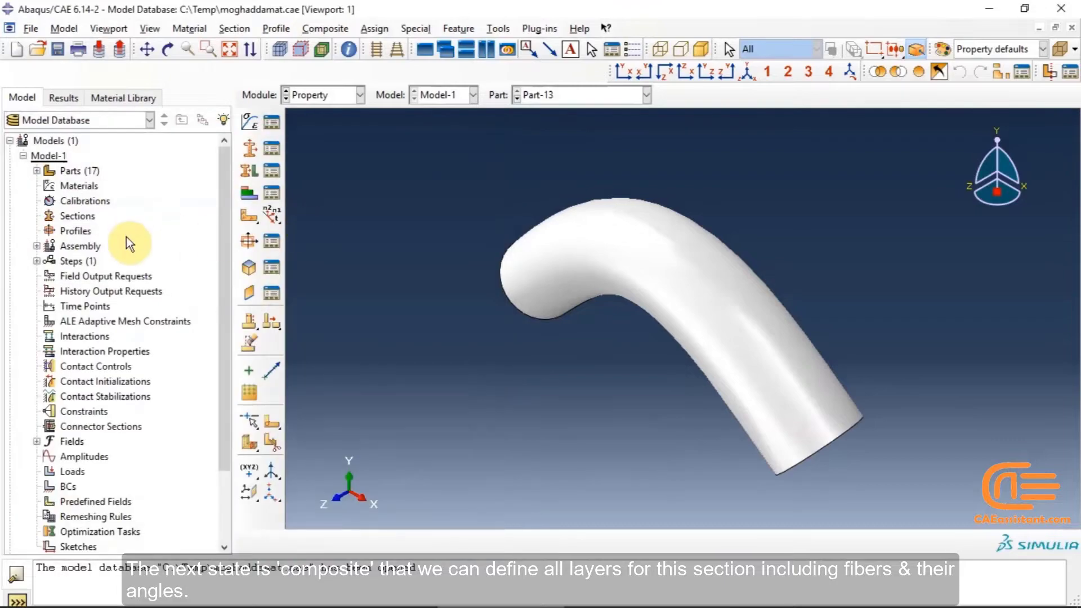
Examine the Shell Membrane section settings and its rebar layer options, closing both dialogs
left_click(254, 147)
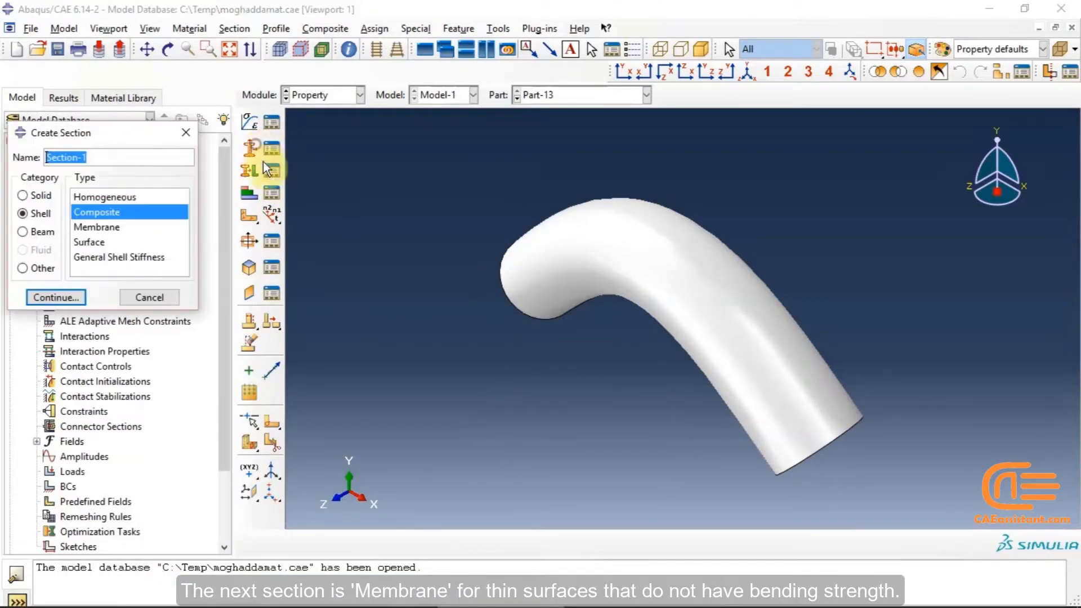
left_click(93, 227)
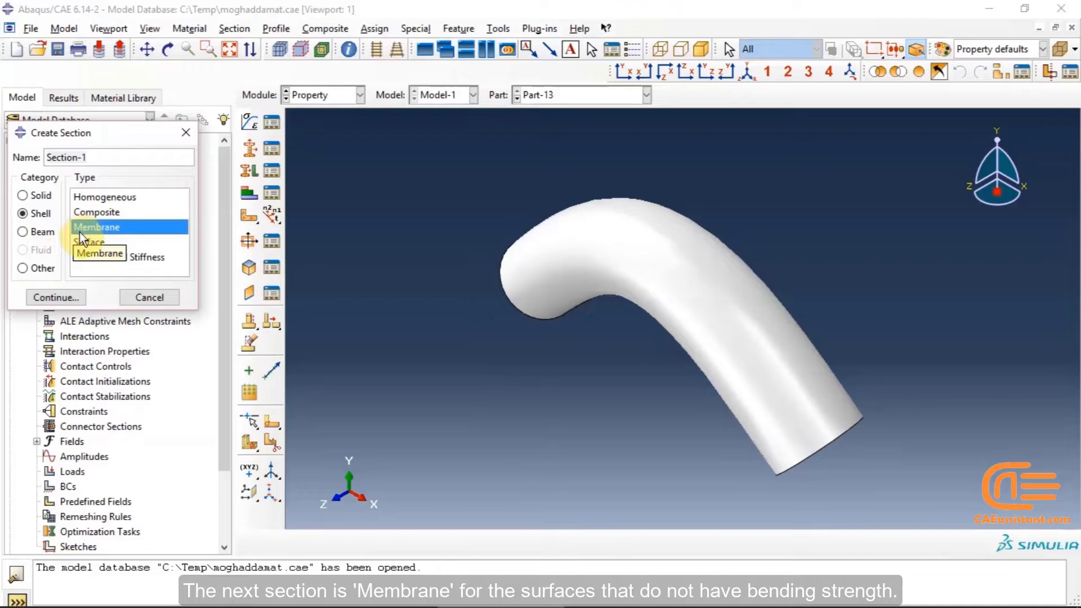
left_click(72, 297)
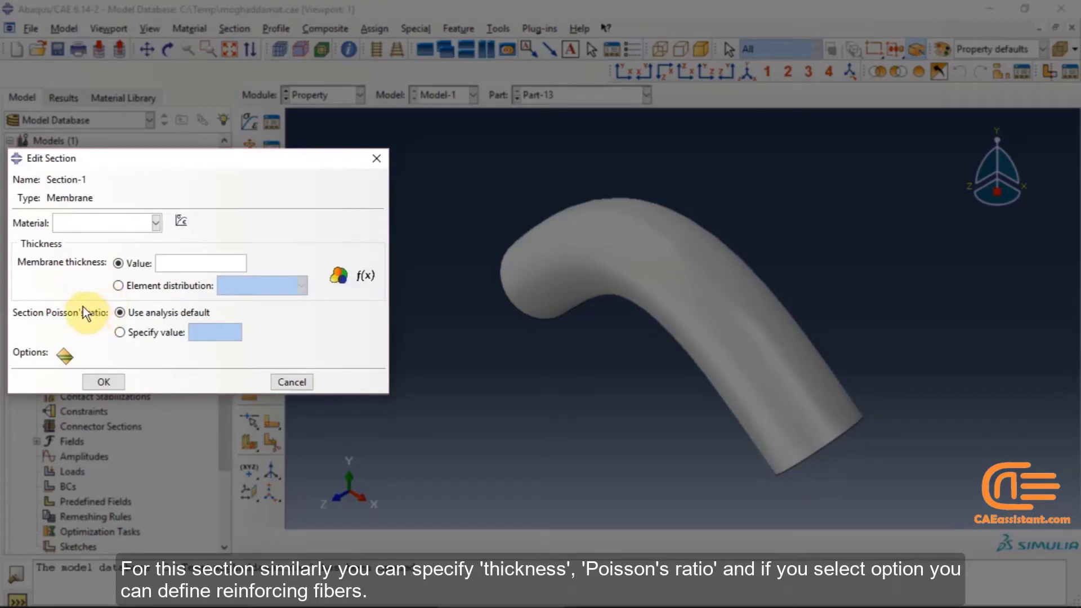
left_click(64, 353)
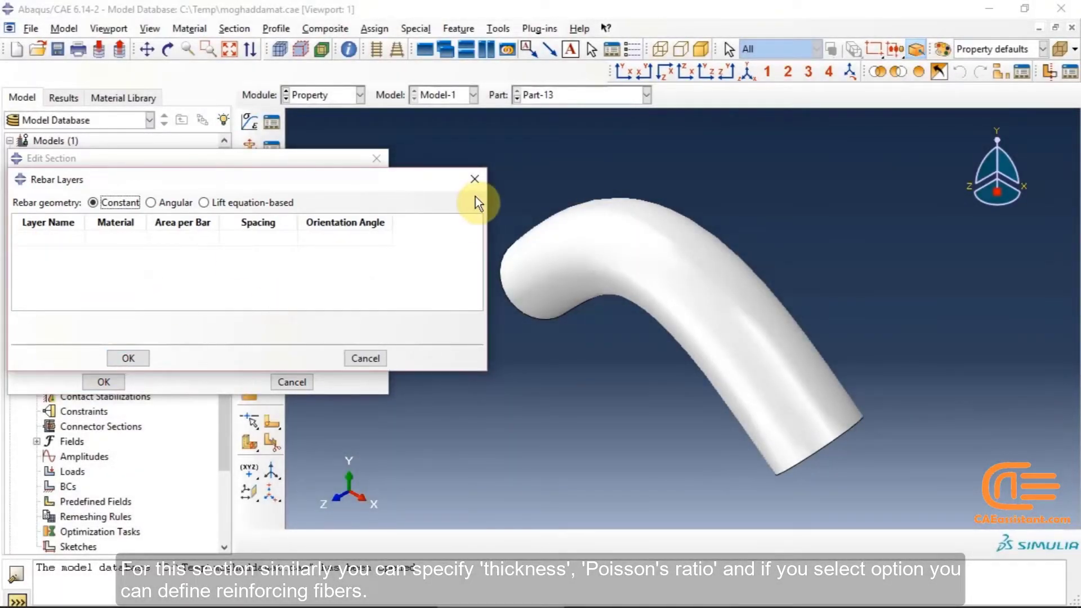
left_click(484, 181)
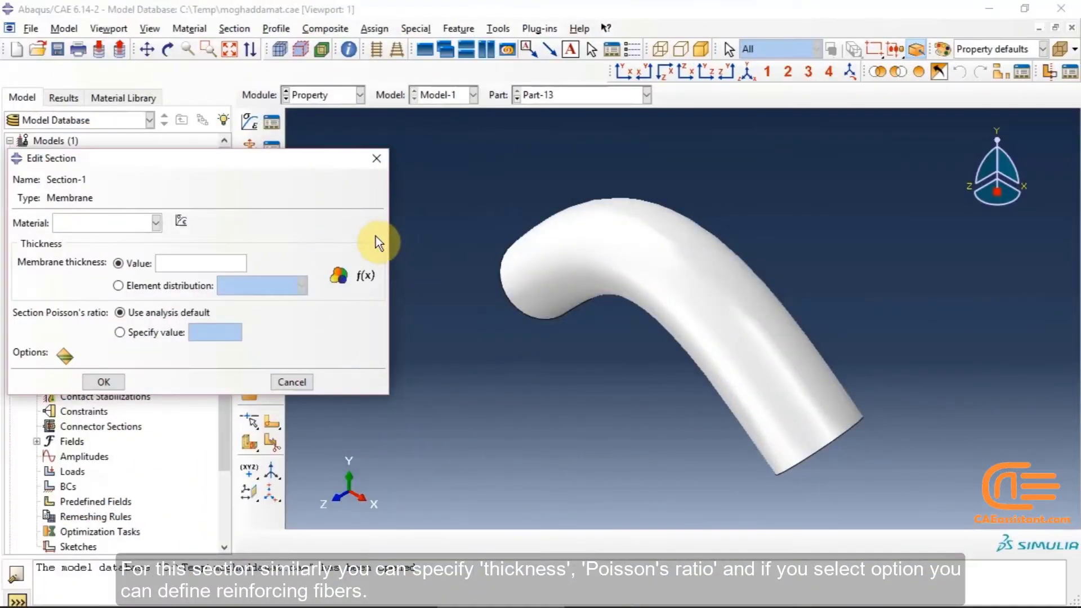
left_click(293, 382)
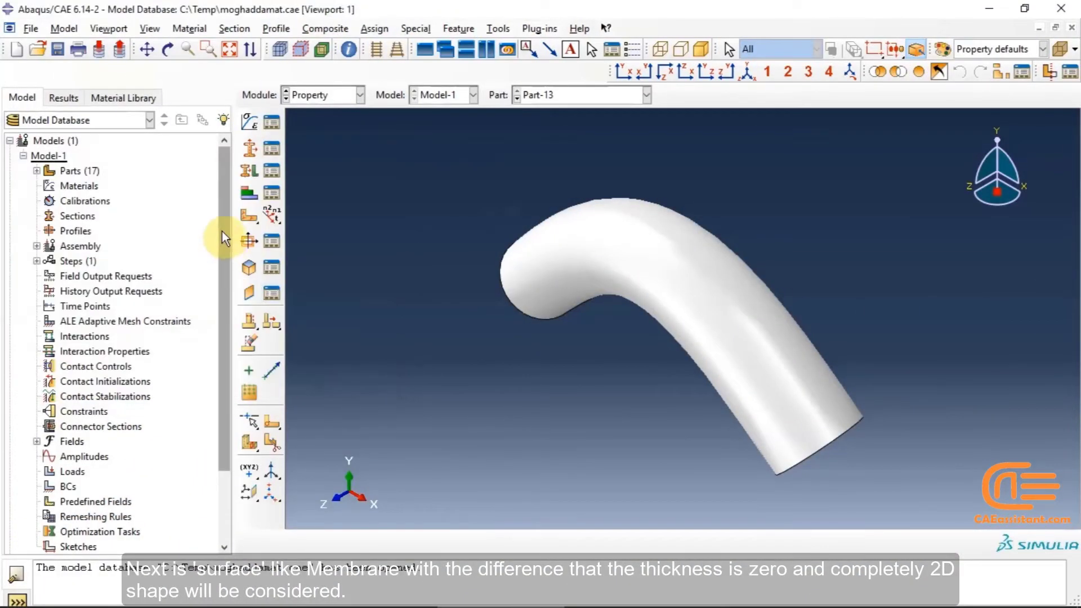
Inspect the Surface and General Shell Stiffness types of the Shell section category
left_click(251, 172)
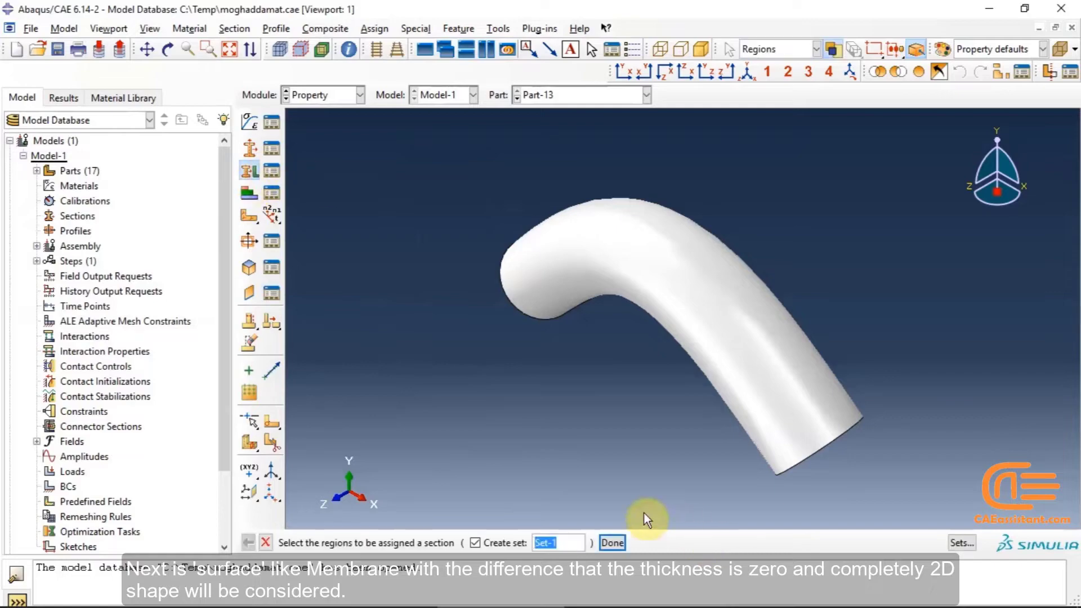
left_click(253, 156)
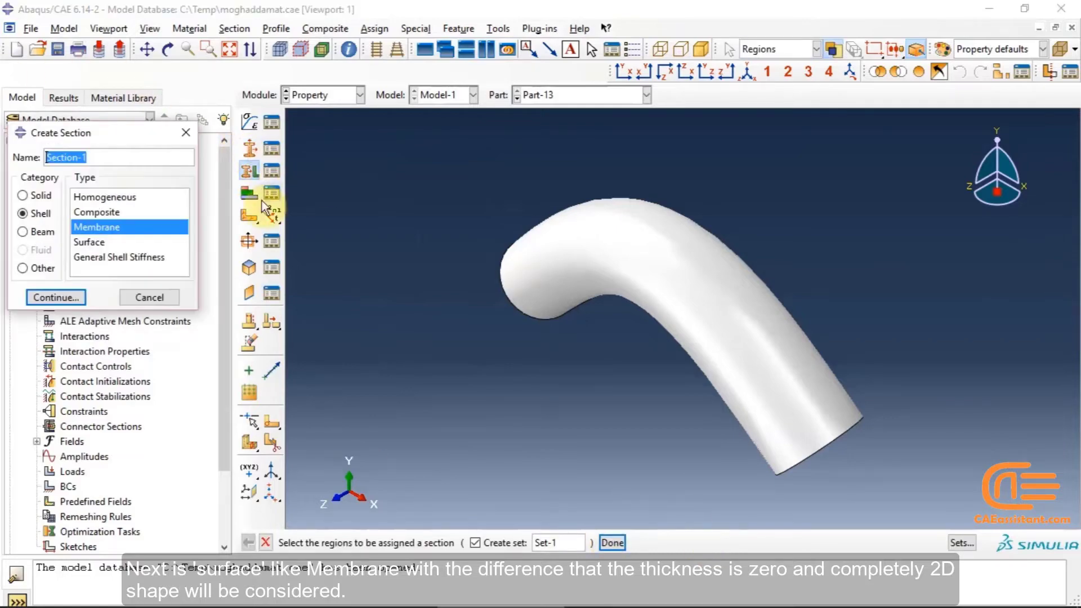
left_click(90, 243)
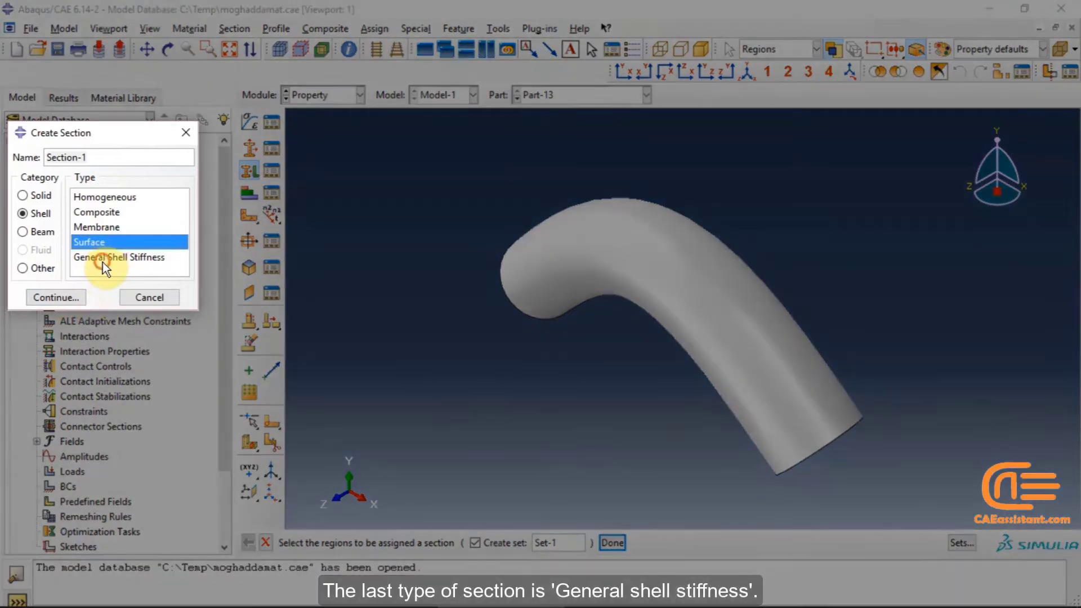
left_click(102, 260)
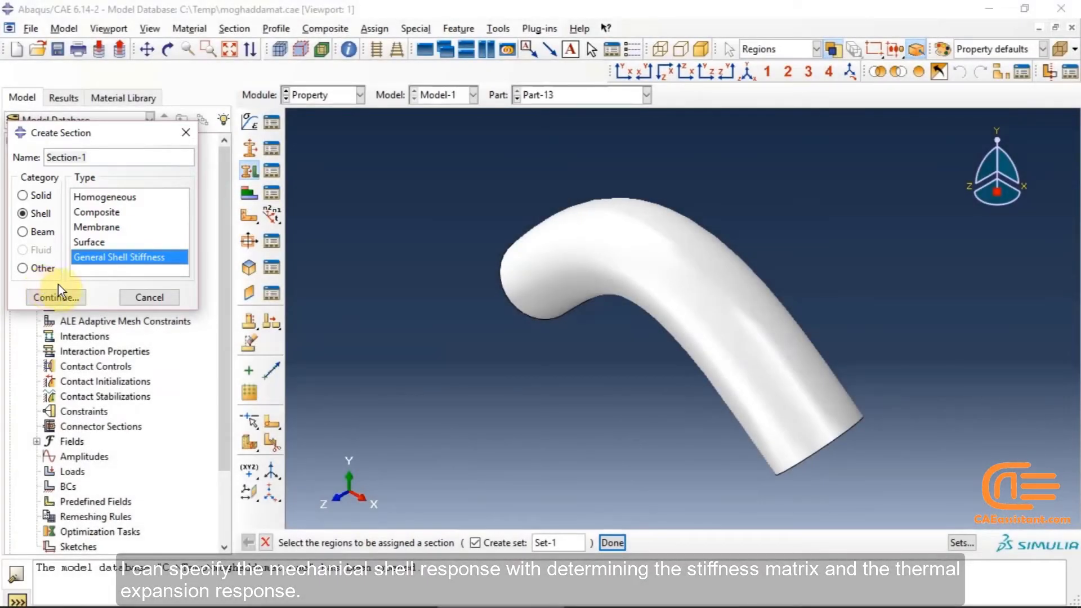
left_click(60, 298)
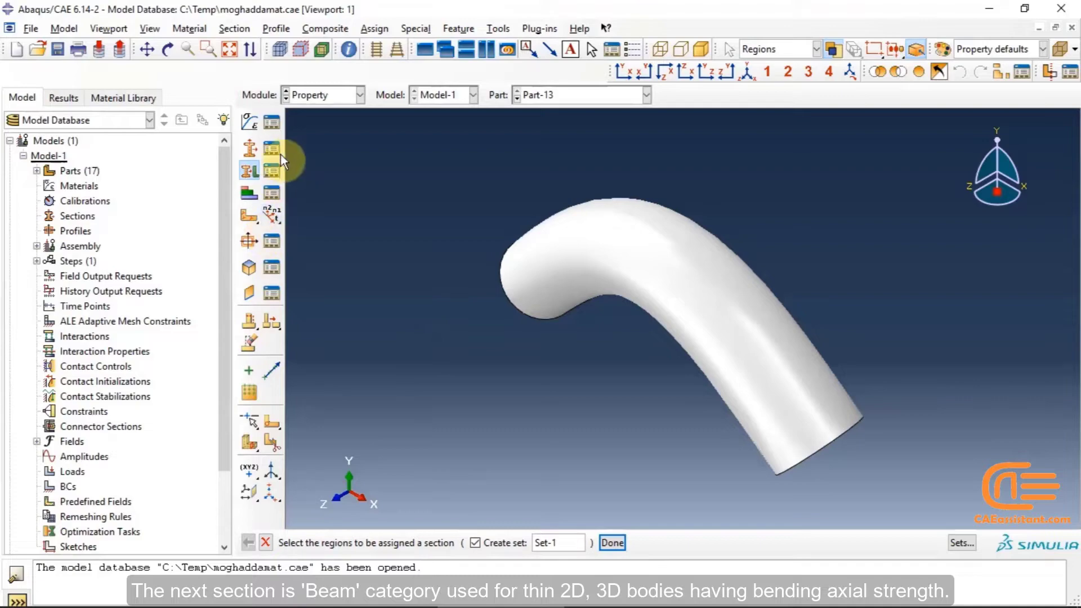
Browse the Beam and Truss types of the Beam section category and open a Beam section
left_click(251, 141)
left_click(41, 233)
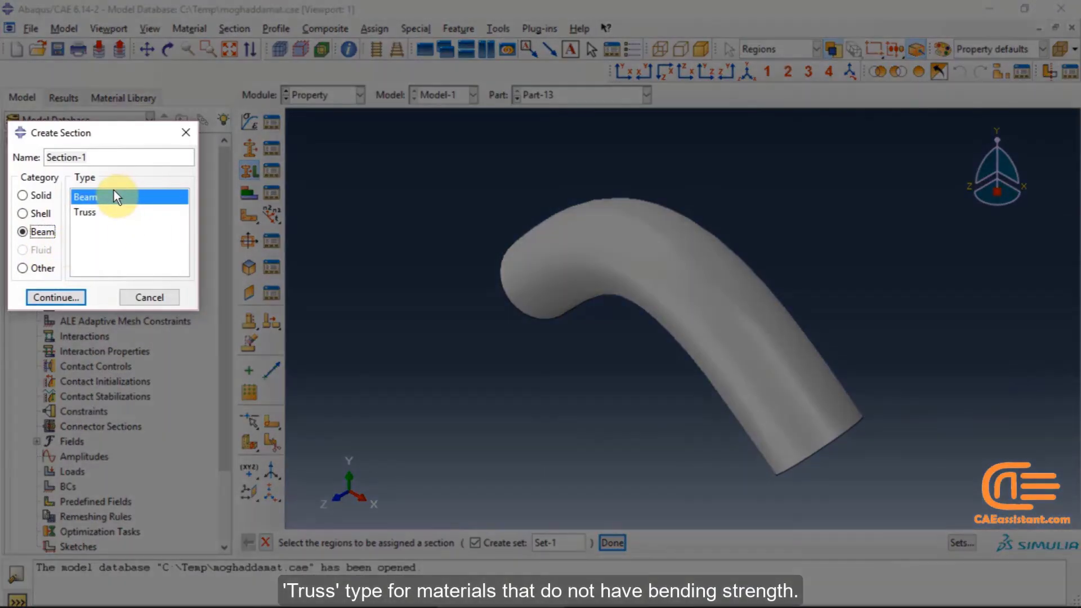
left_click(85, 212)
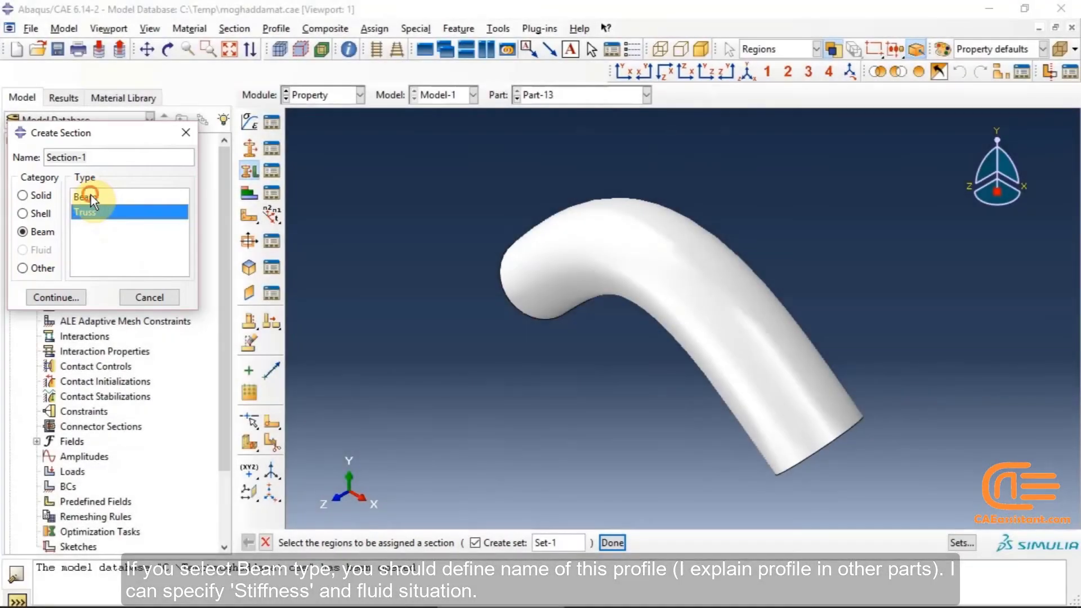
left_click(91, 196)
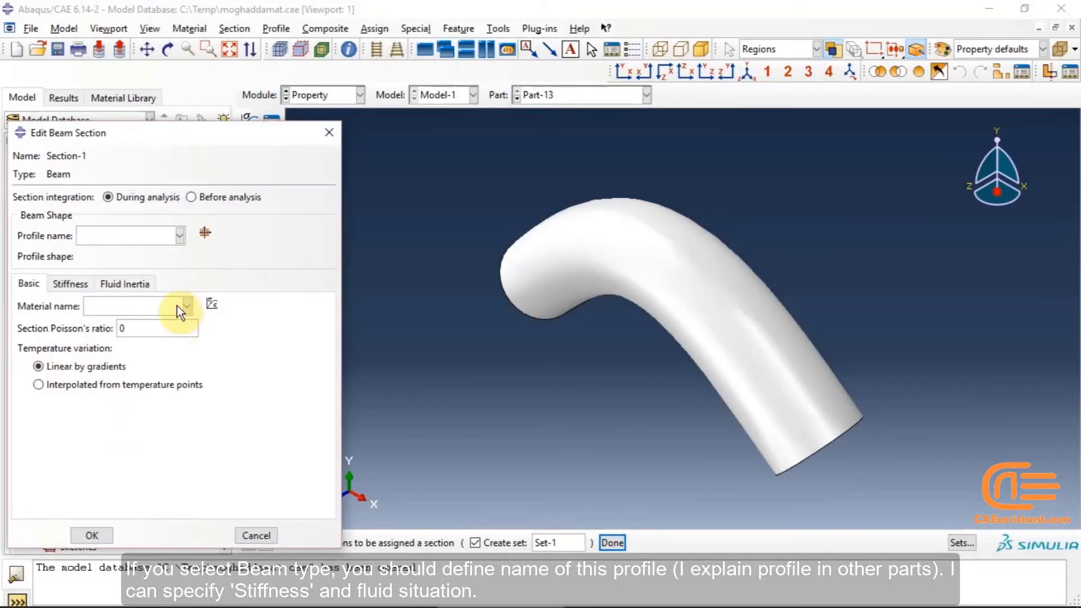
Examine the Beam section's material, stiffness and section integration options, then cancel the dialog
left_click(140, 305)
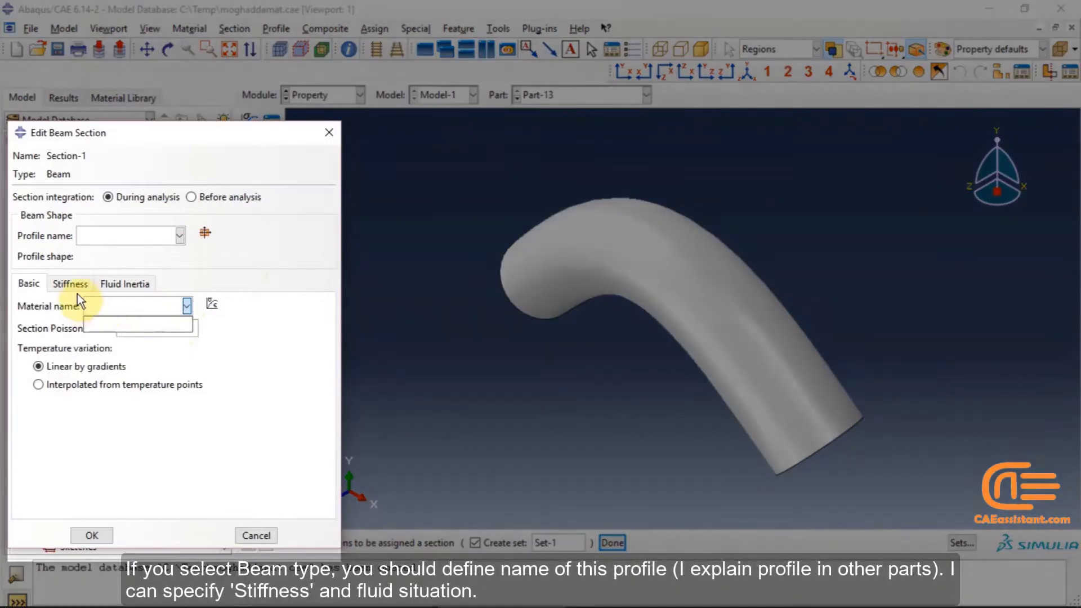
left_click(76, 288)
left_click(75, 287)
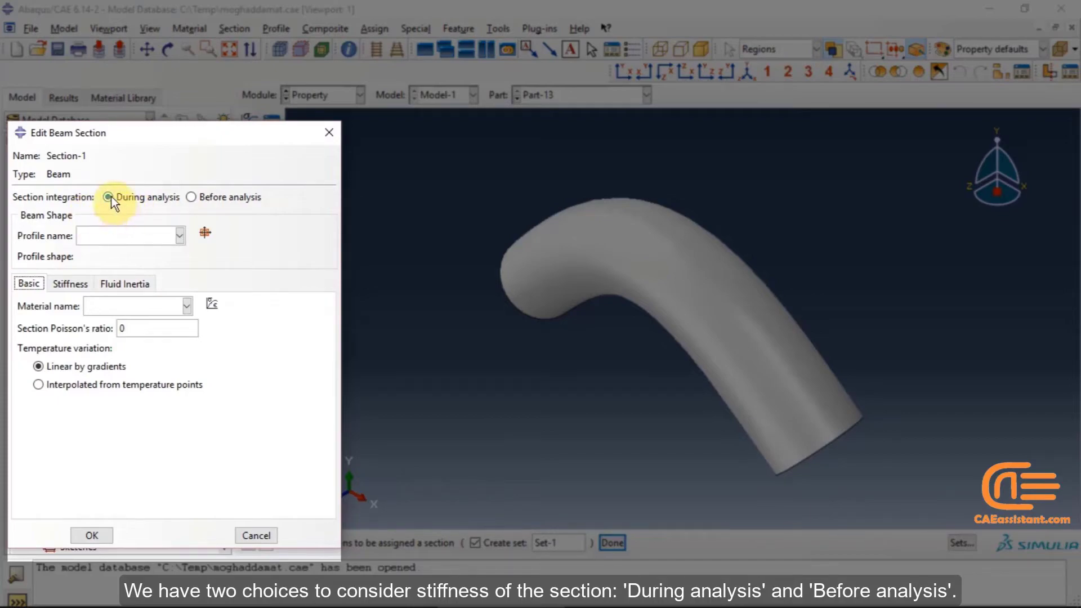
left_click(111, 197)
left_click(192, 197)
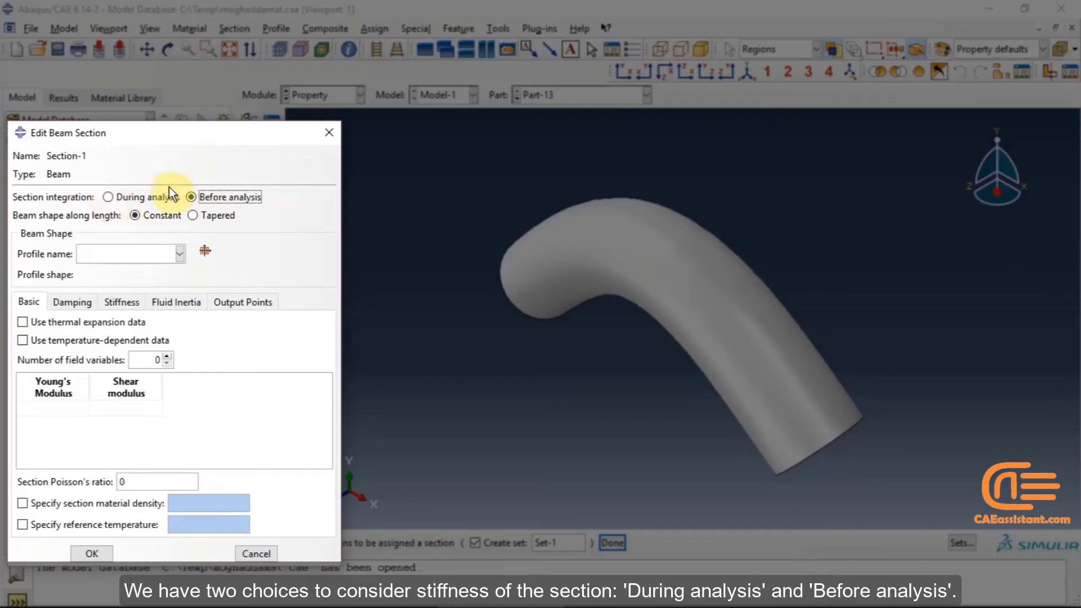
left_click(118, 196)
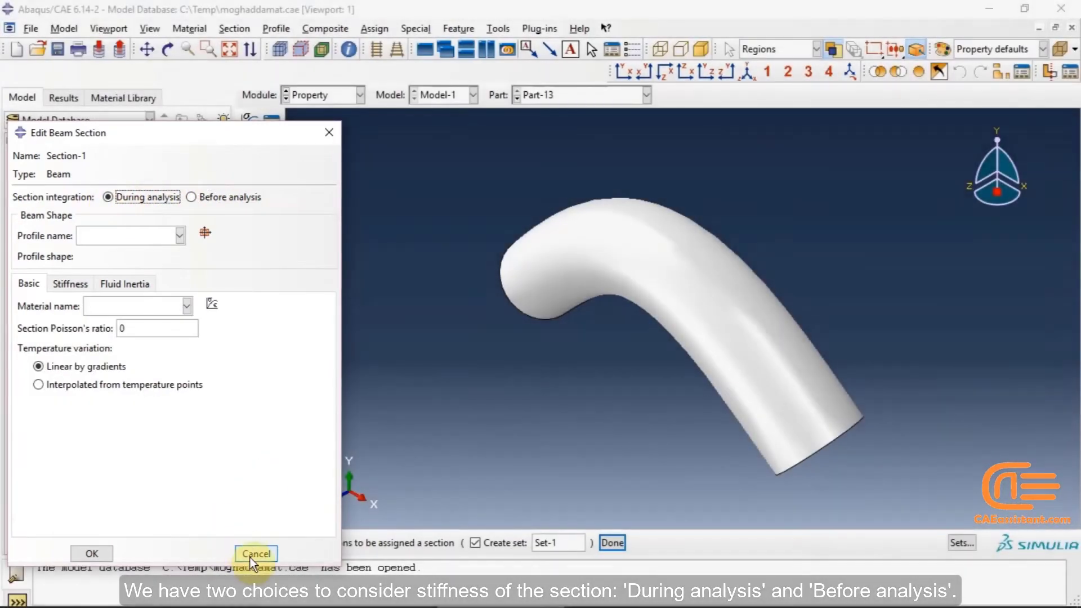
left_click(253, 554)
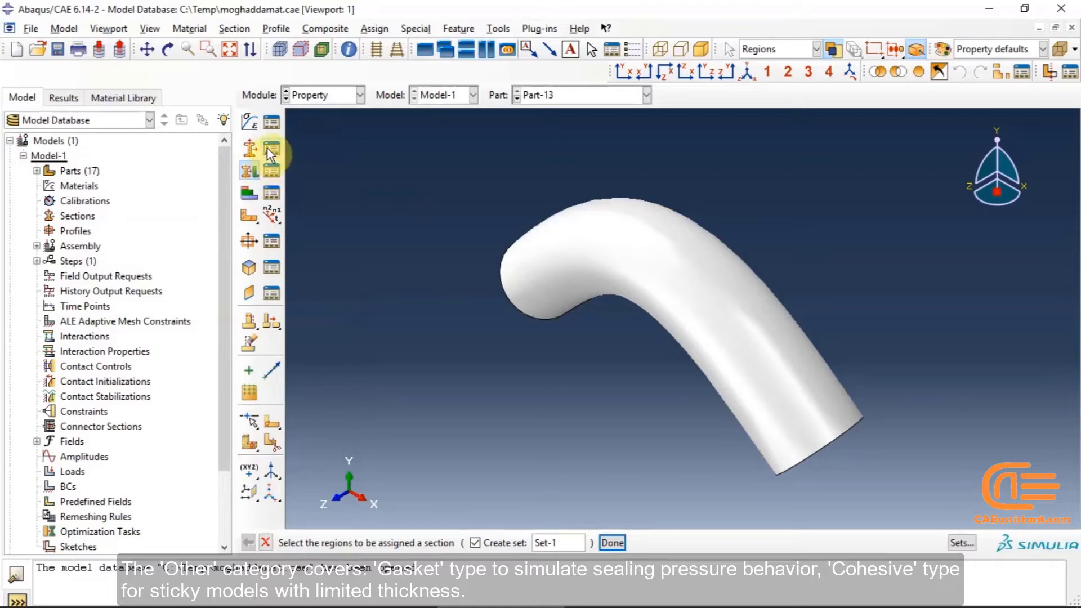
Browse the Gasket, Cohesive and Acoustic types of the Other section category and cancel
left_click(251, 151)
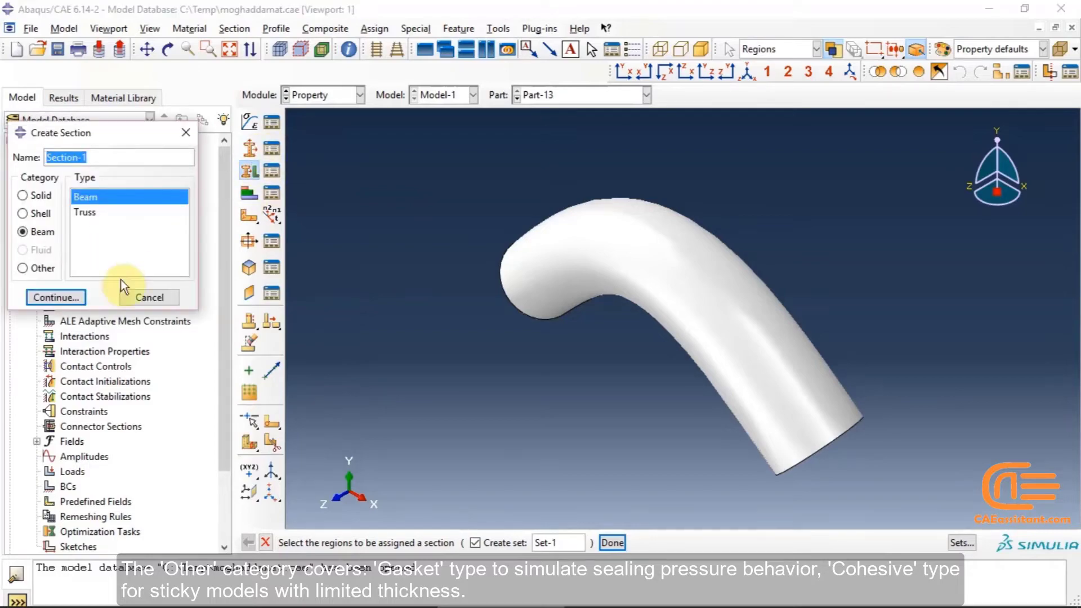
left_click(56, 268)
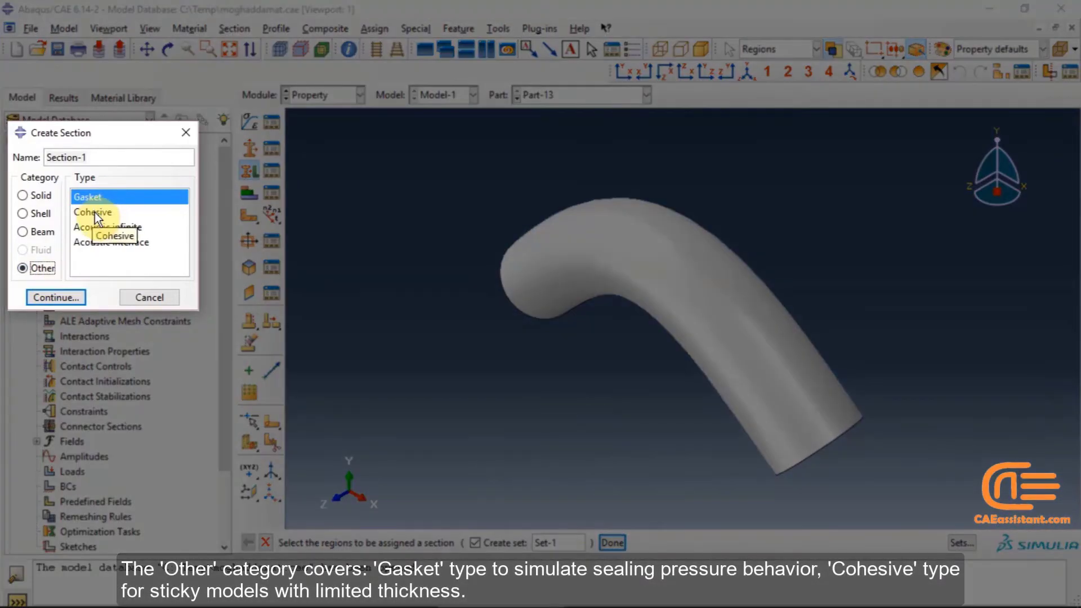
left_click(94, 211)
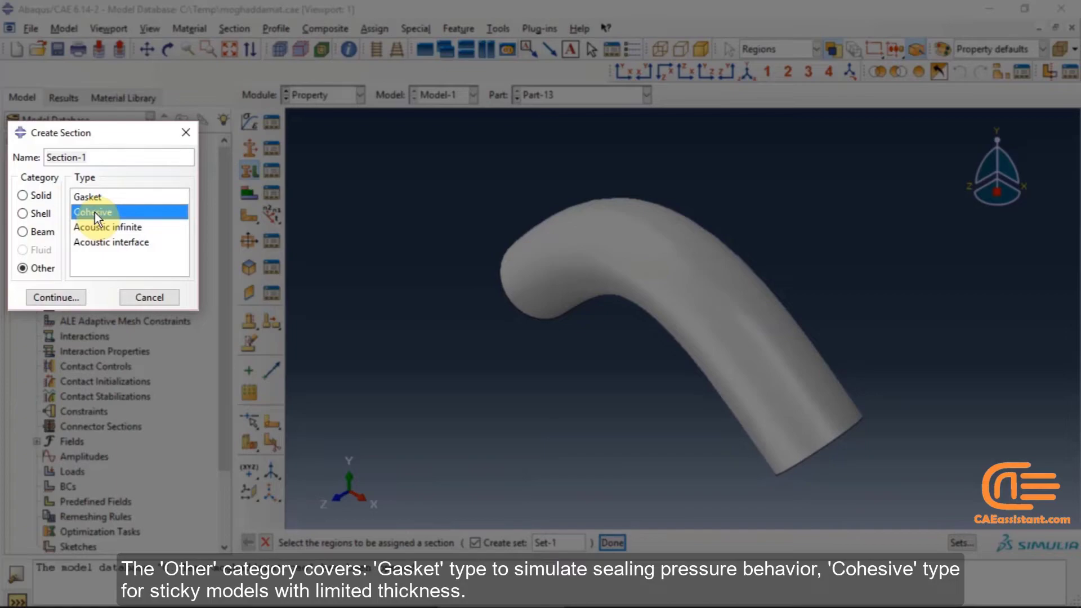
left_click(126, 230)
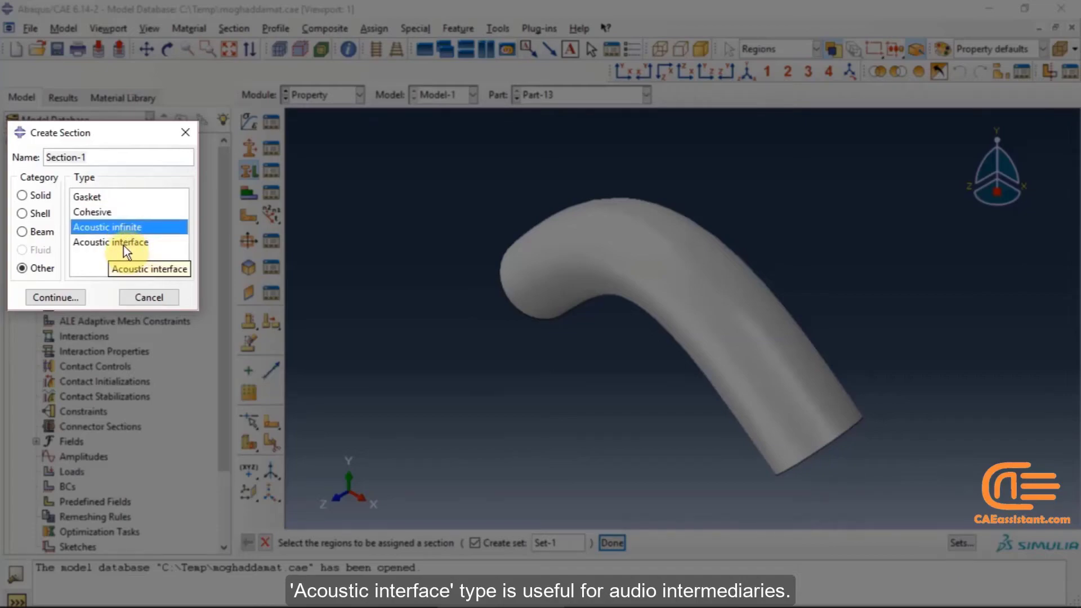
left_click(123, 244)
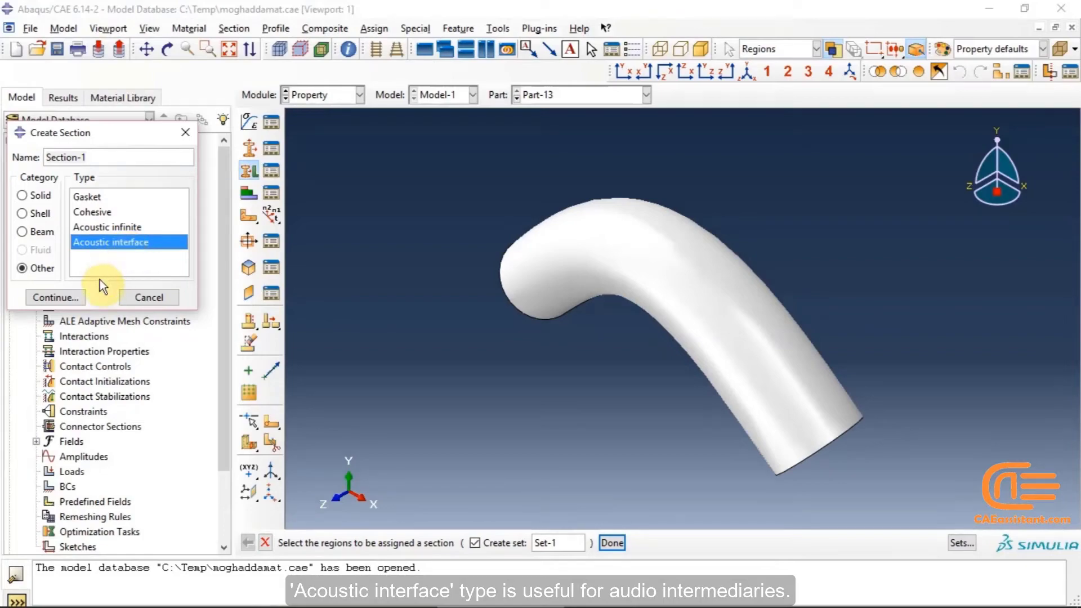
left_click(142, 297)
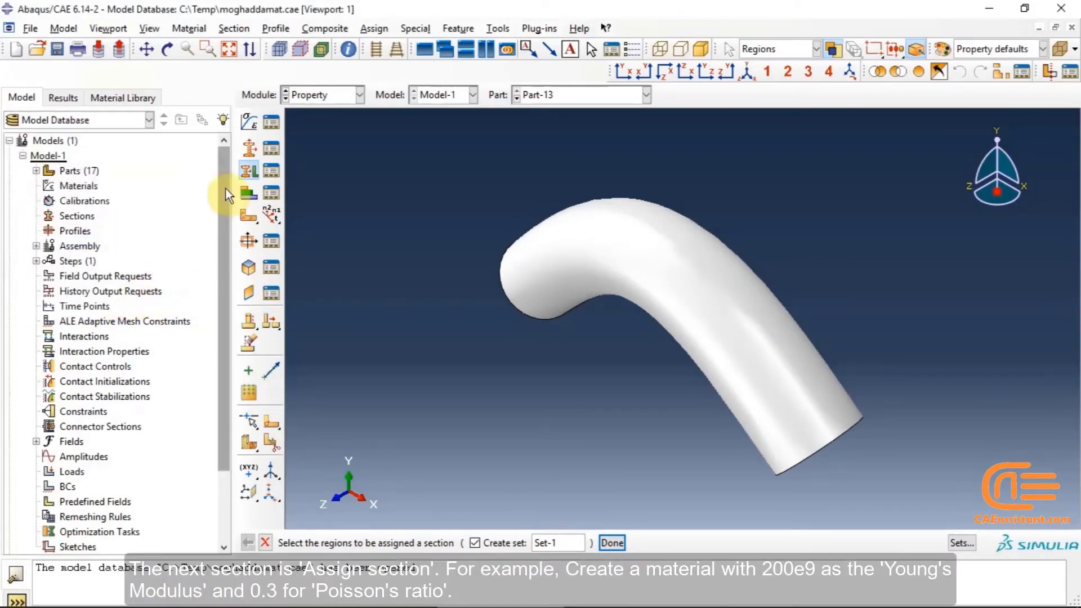
Create a new material and add Elastic mechanical behavior to it
left_click(255, 172)
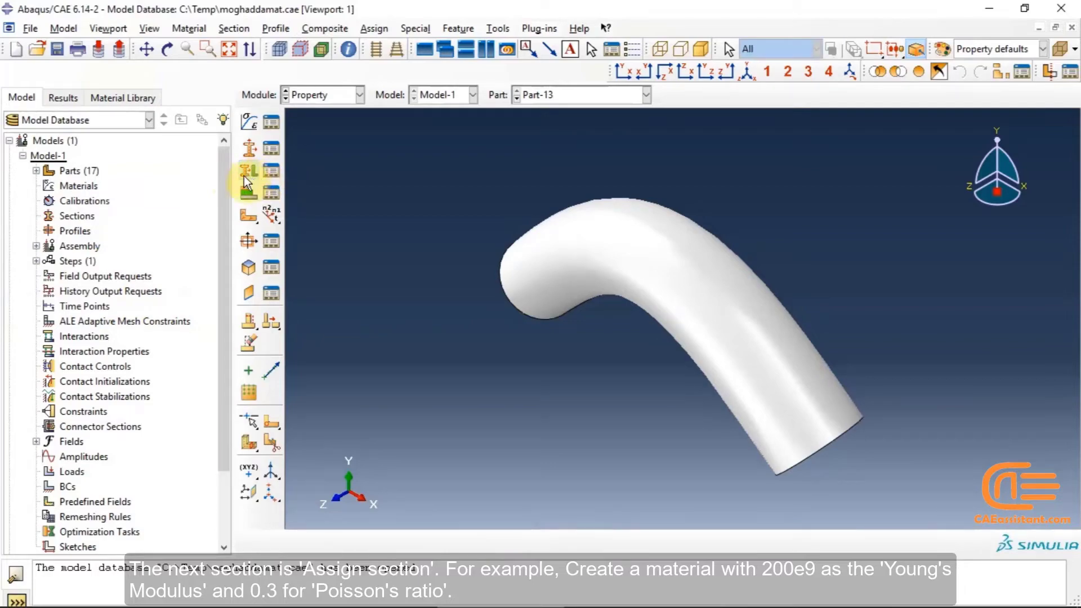
left_click(249, 121)
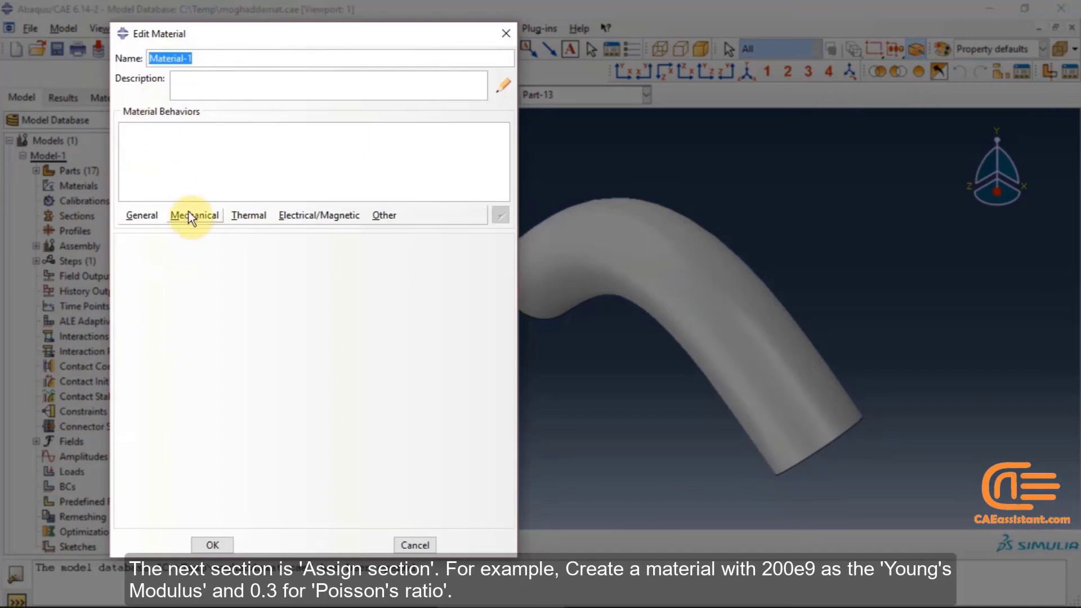
left_click(191, 213)
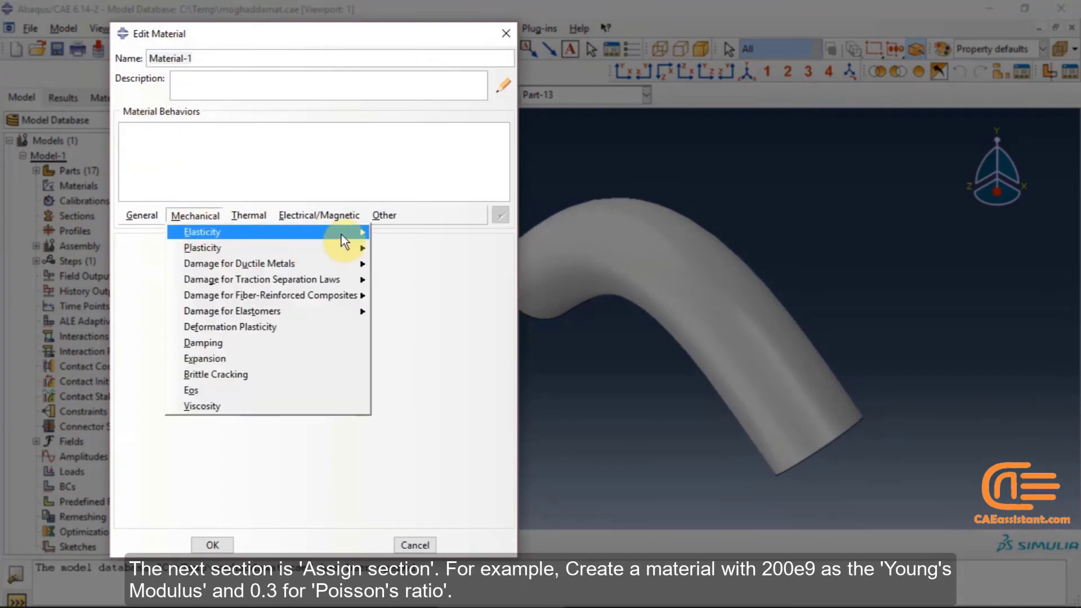
mouse_move(341, 234)
left_click(388, 235)
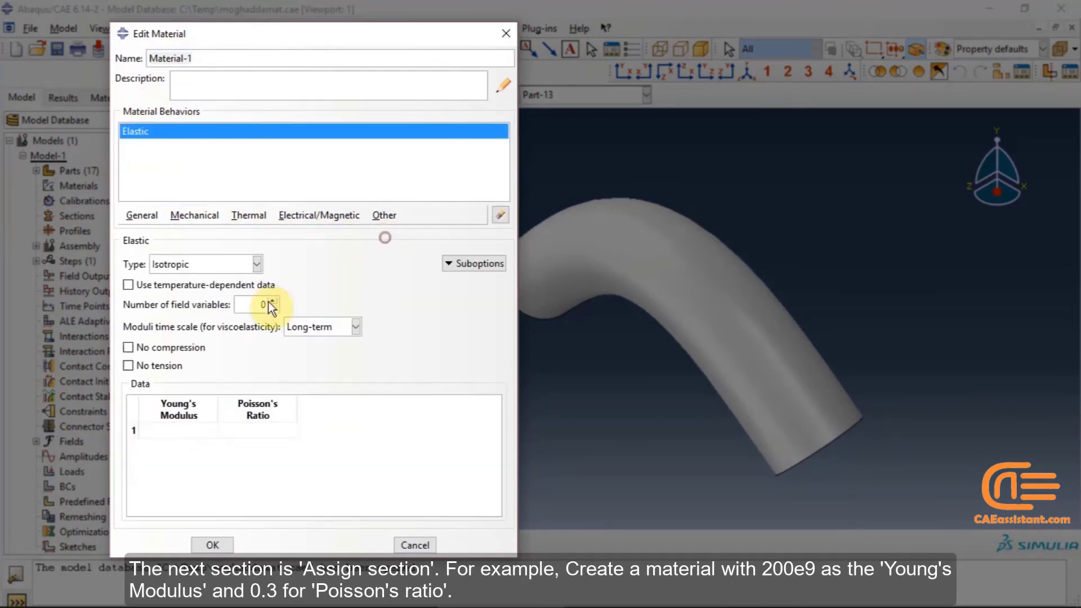
Set the Young's modulus to 200e9 and Poisson's ratio to 0.3, and confirm the material
left_click(162, 429)
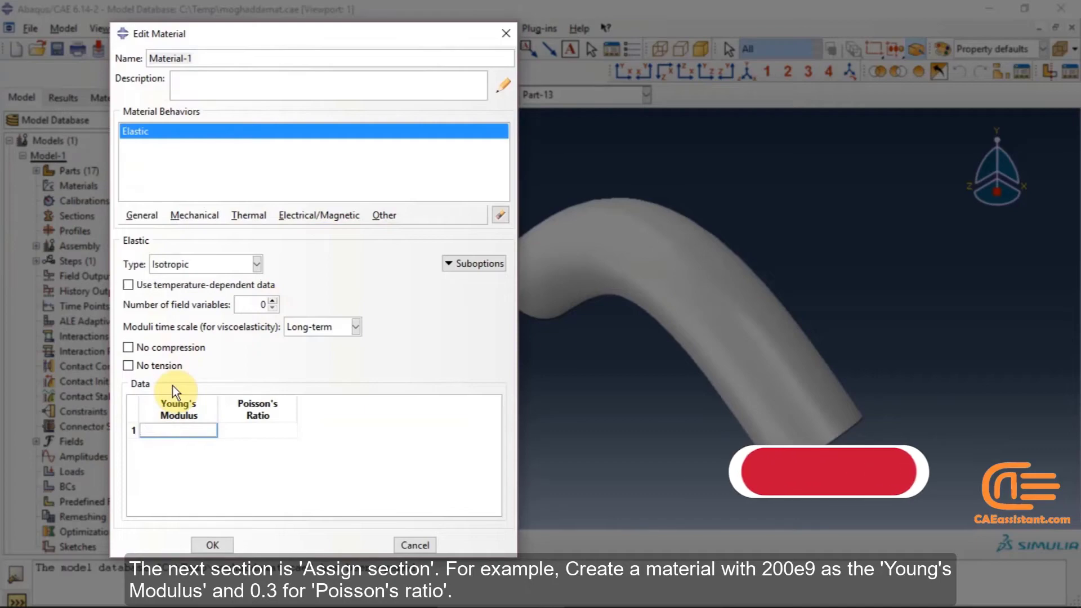
type("200")
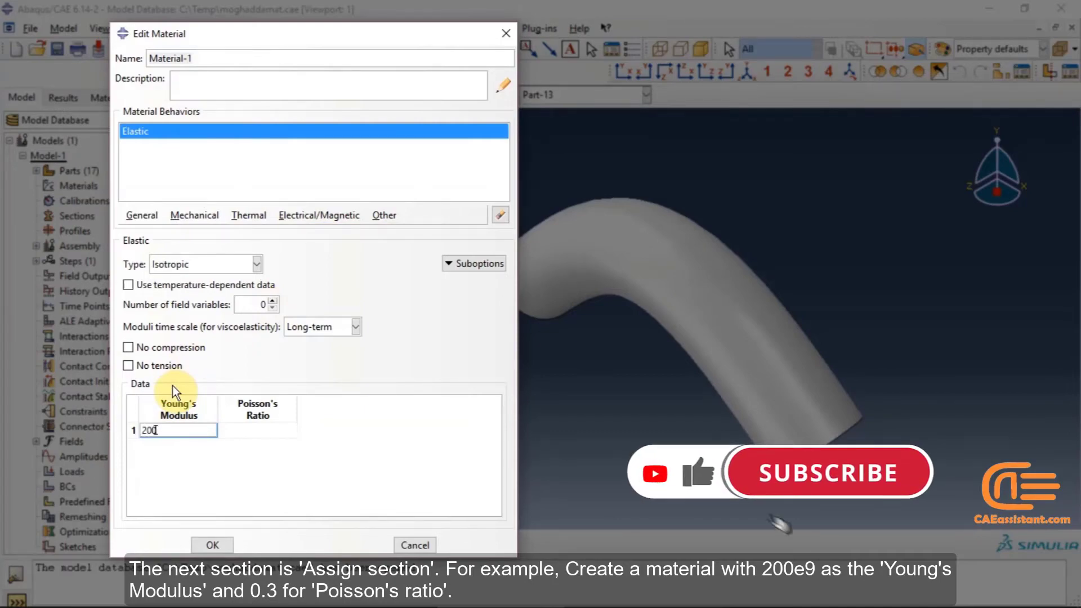
type("e9")
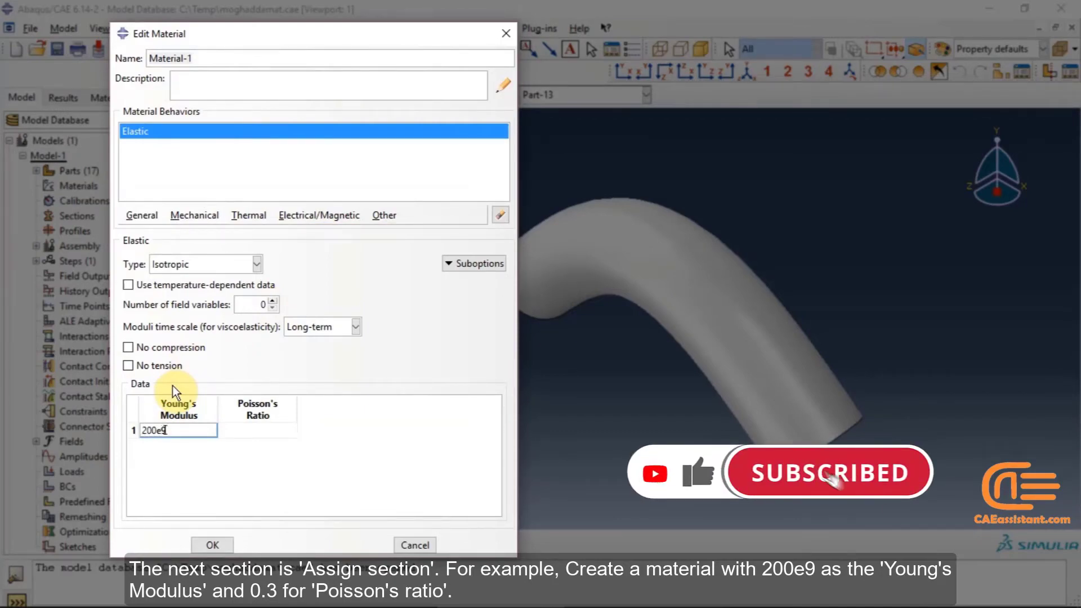
left_click(263, 430)
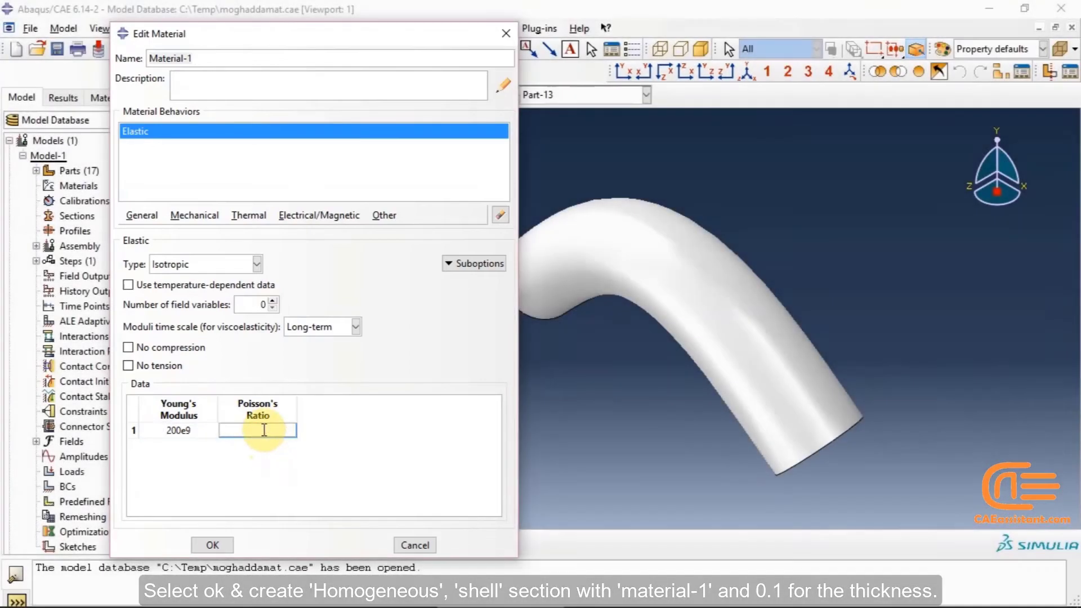
type("0.3")
left_click(213, 544)
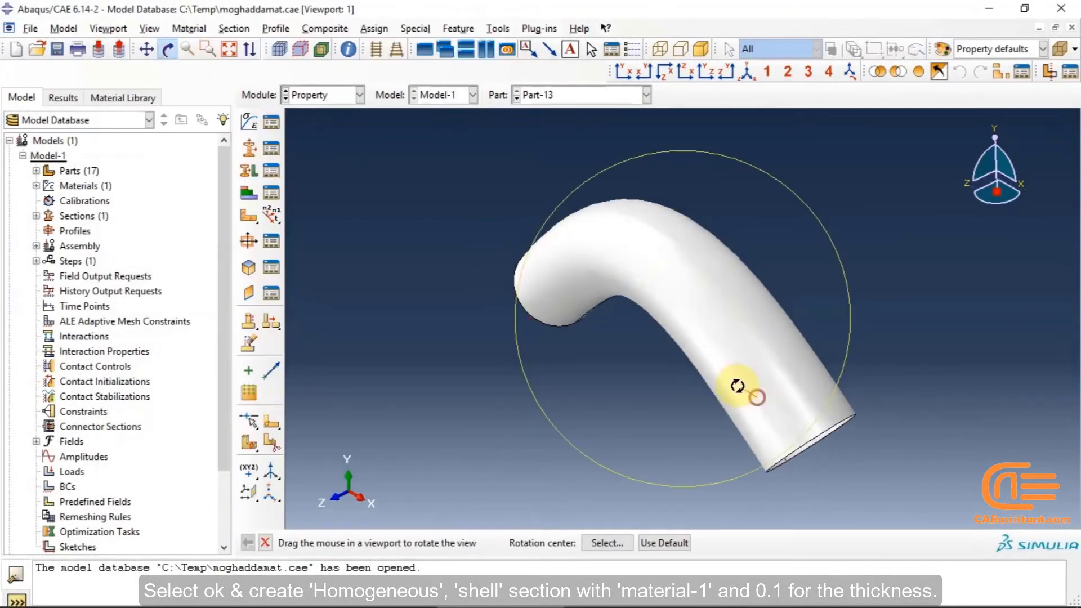
left_click_drag(737, 386, 583, 269)
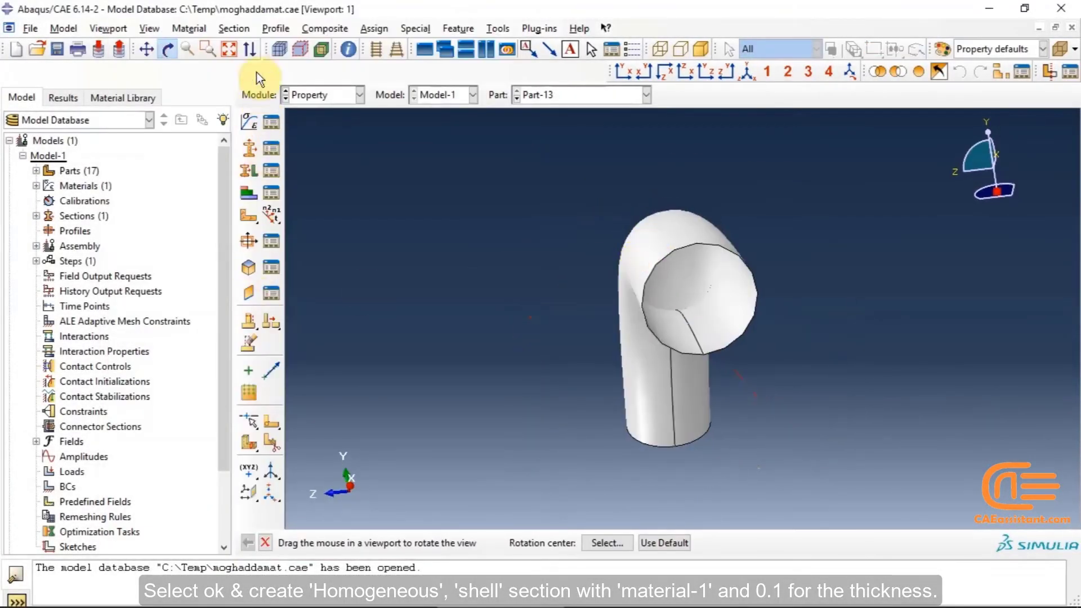
Create a Homogeneous Shell section using Material-1 with a shell thickness of 0.1
left_click(249, 146)
left_click(40, 213)
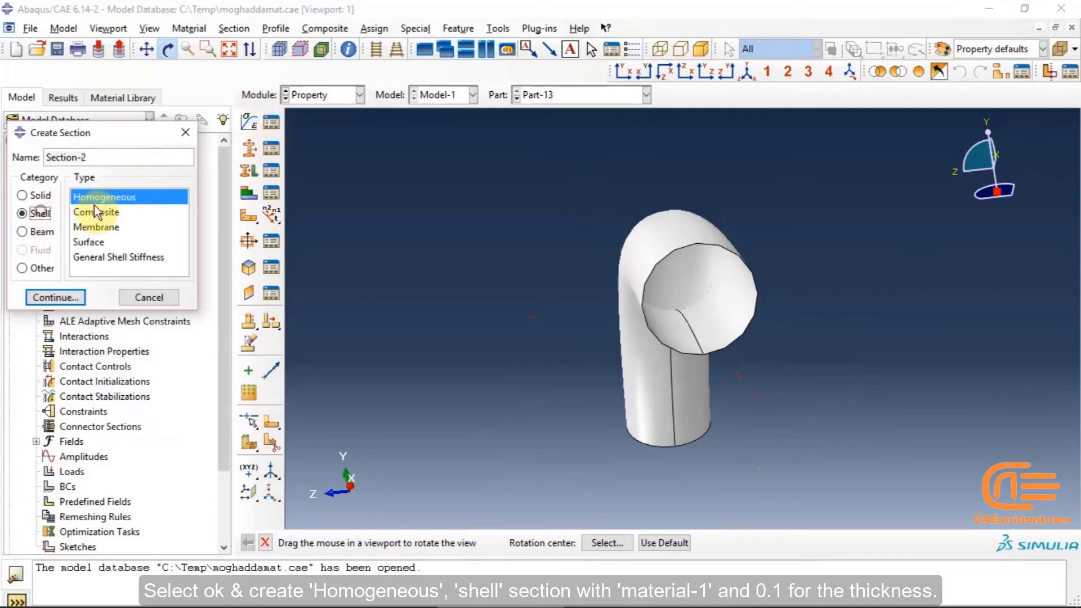
left_click(68, 298)
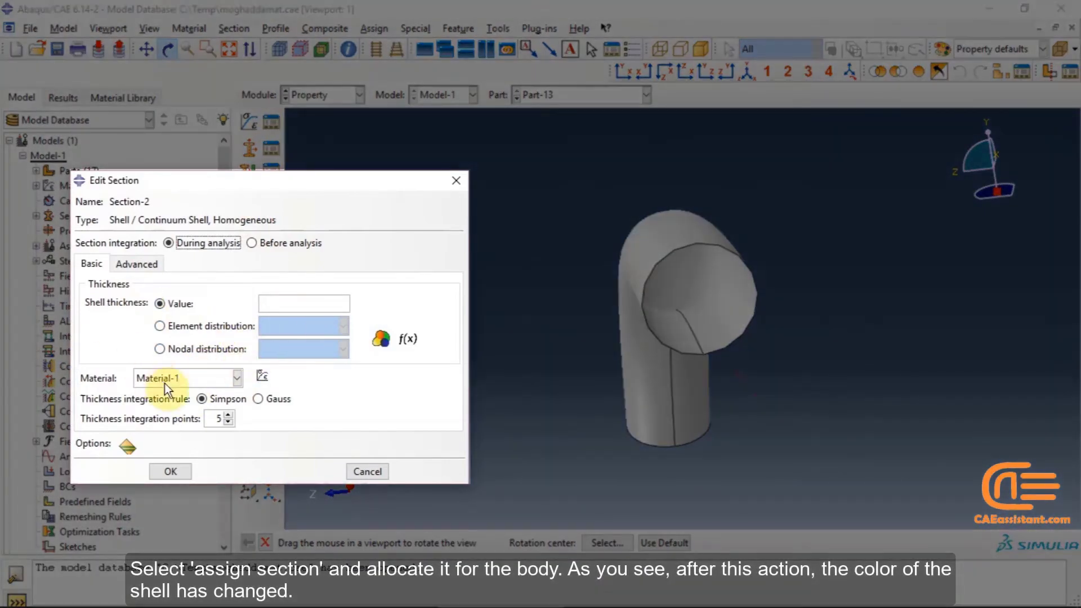
left_click(299, 303)
type("0.")
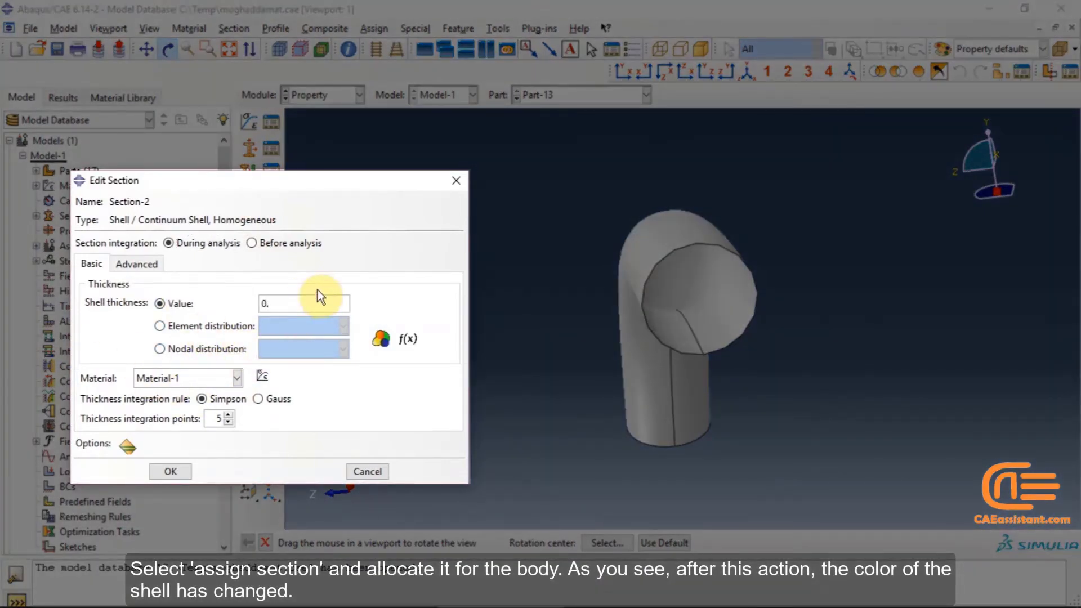
type("1")
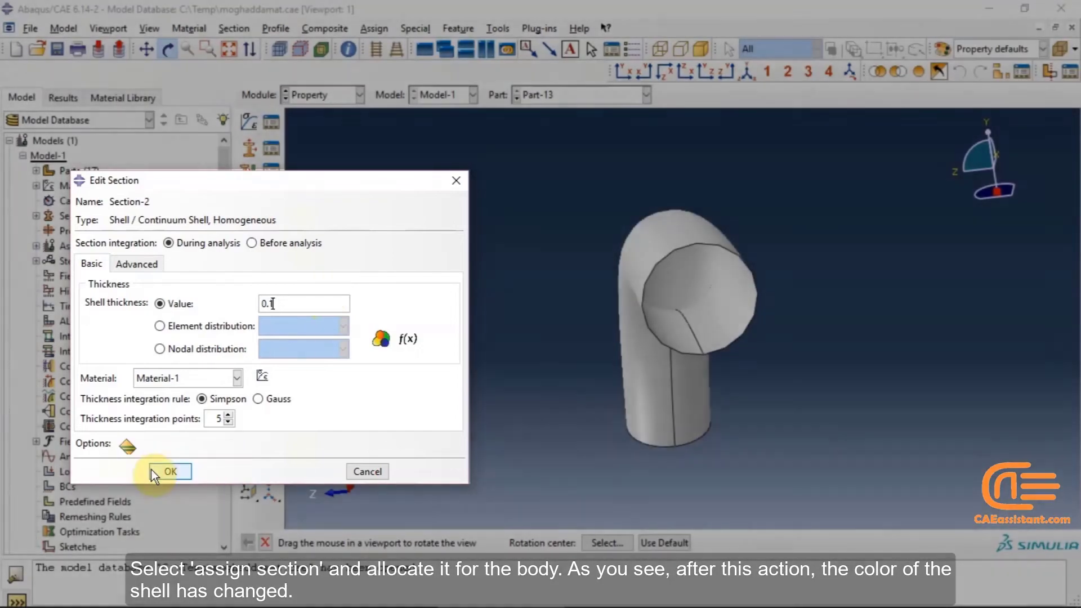
left_click(151, 469)
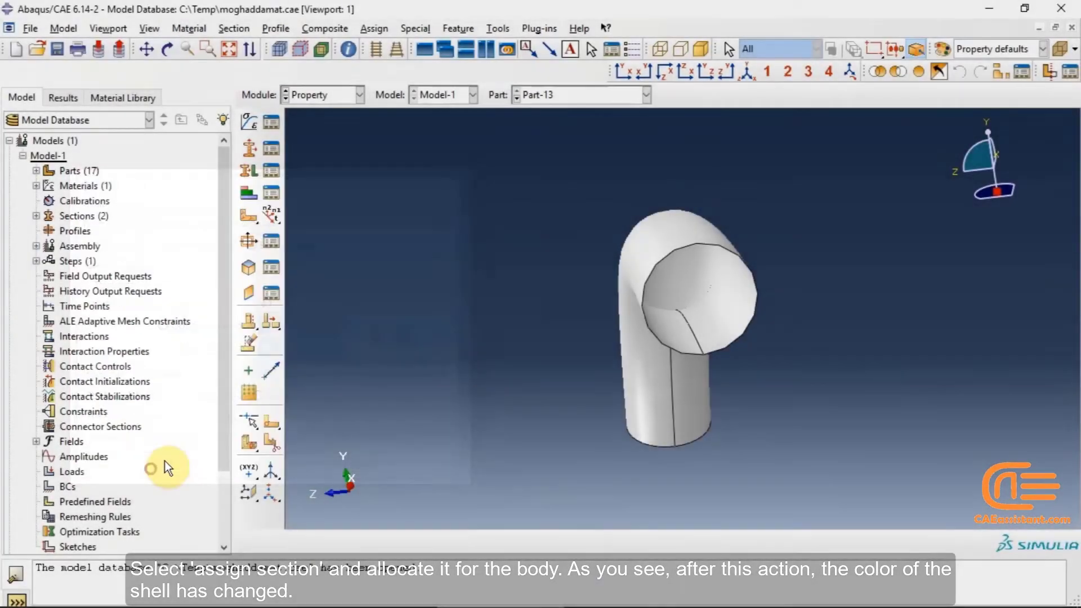
Assign the new shell section to the part's body
left_click(248, 167)
left_click(708, 378)
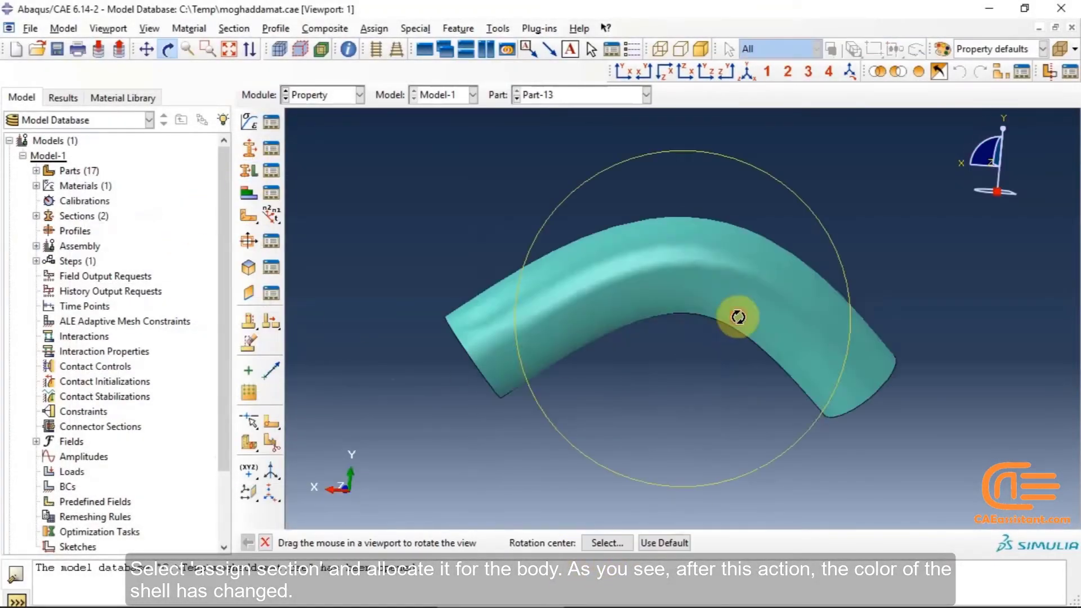
left_click_drag(738, 317, 714, 292)
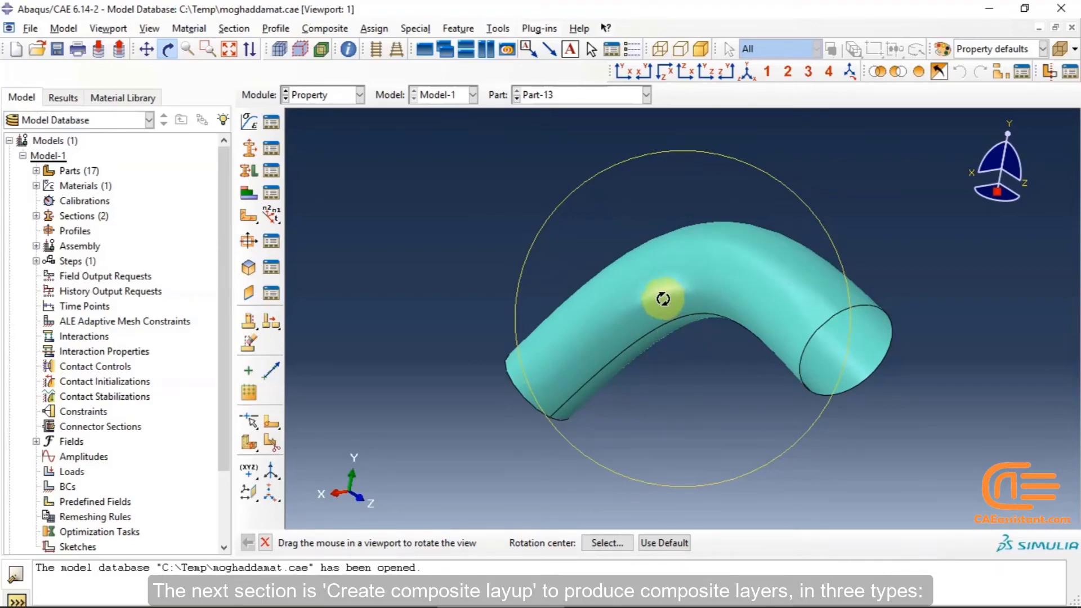
Examine the Create Composite Layup element types and the Assign Material Orientation tool without creating anything
left_click(248, 192)
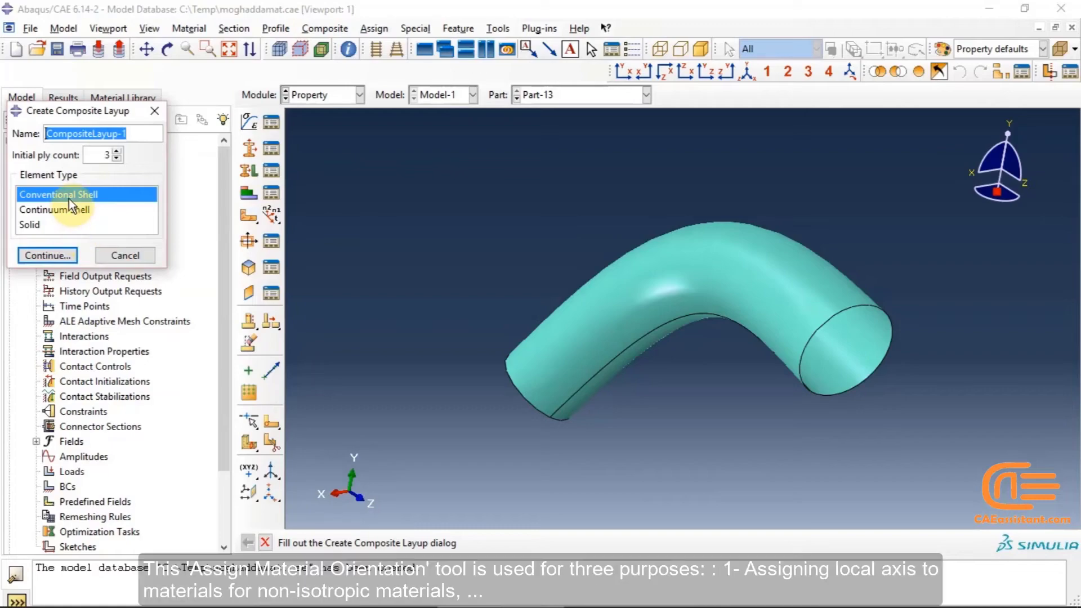
left_click(245, 221)
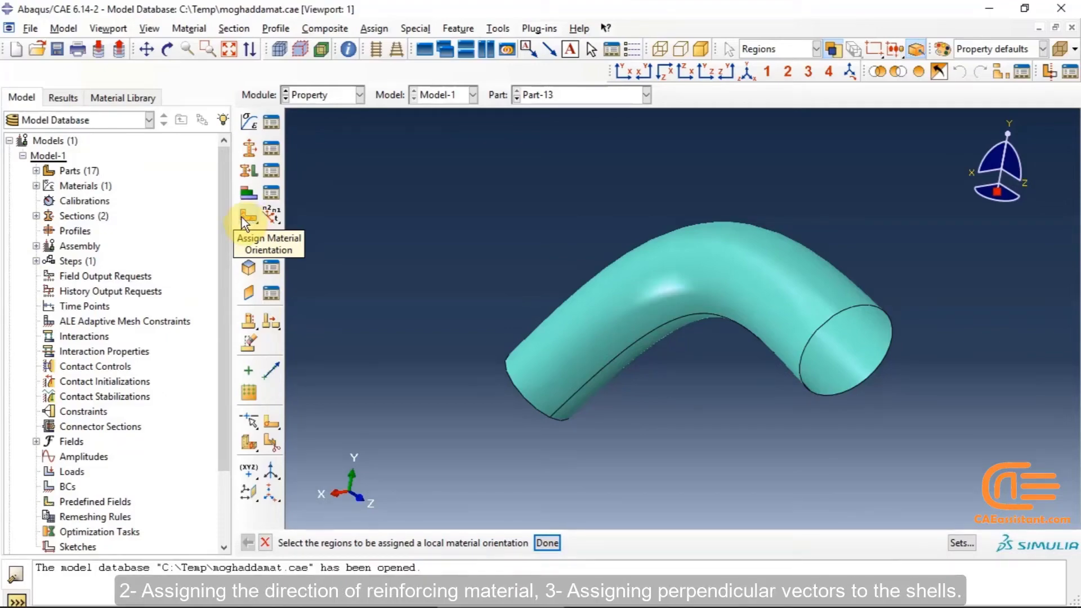
left_click(241, 217)
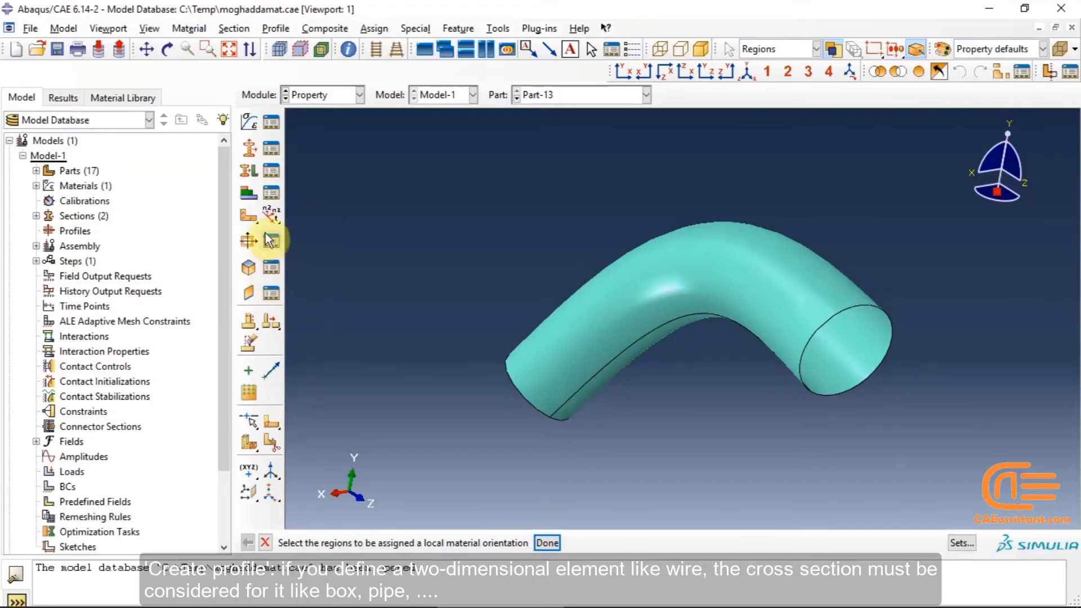
Examine the T and Generalized profile shapes and their dimension fields, cancelling each profile dialog
left_click(250, 248)
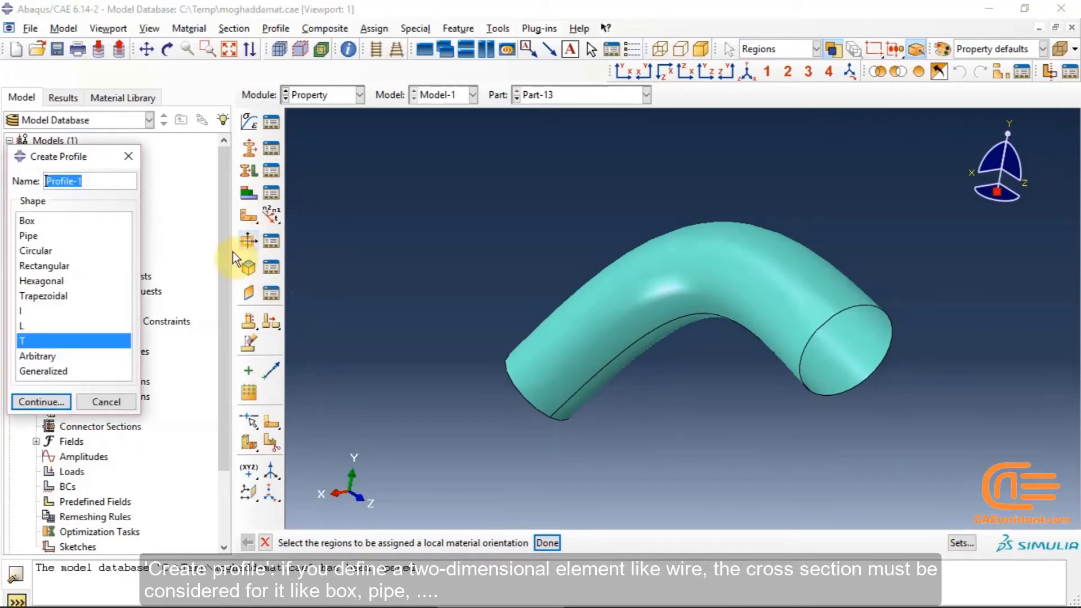
left_click(47, 371)
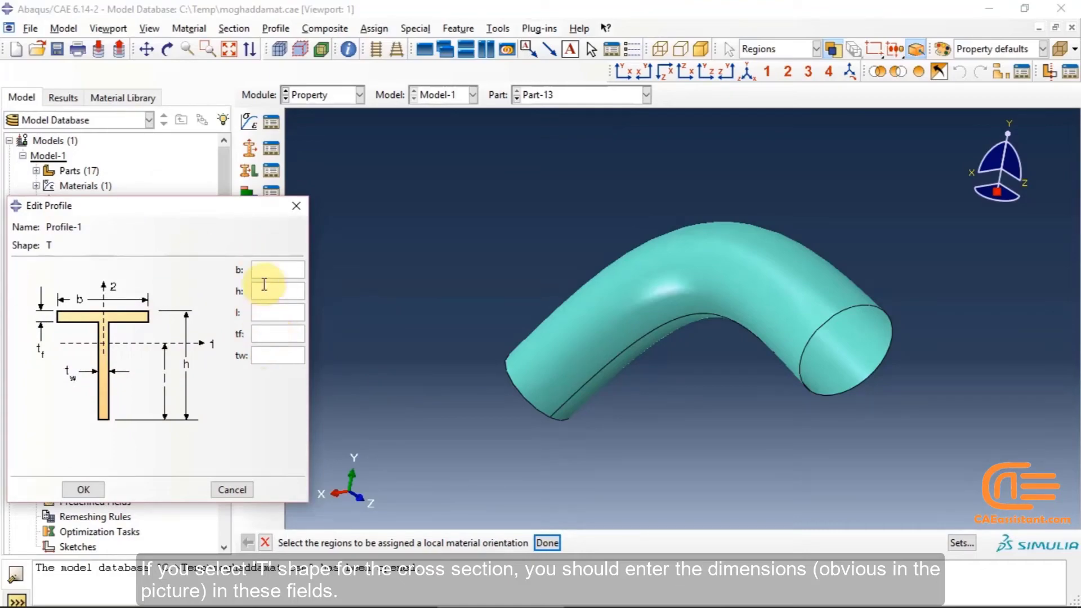
left_click(231, 489)
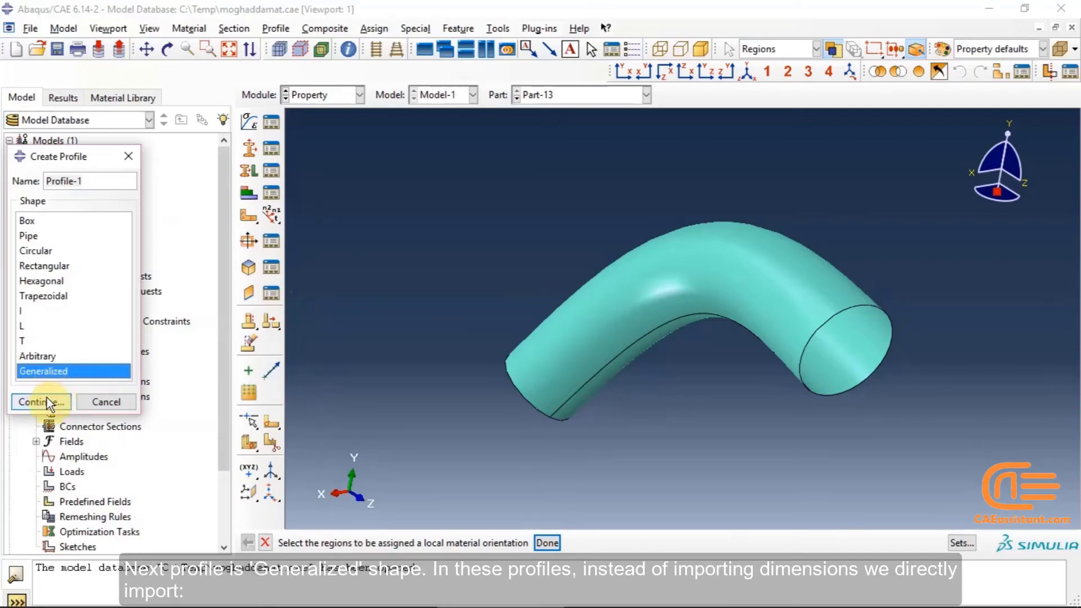
left_click(44, 401)
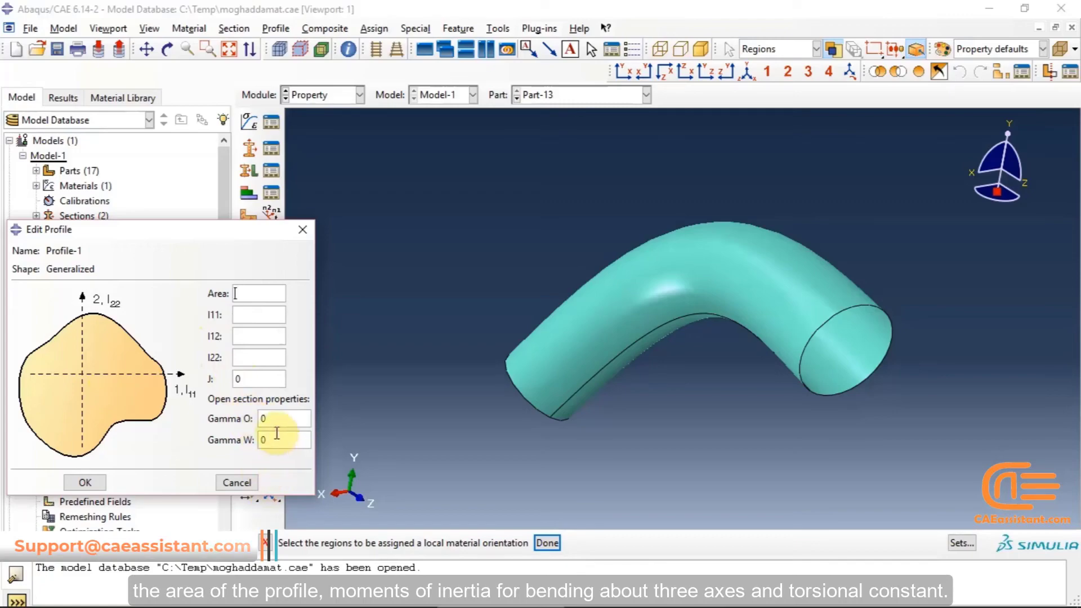
left_click(249, 477)
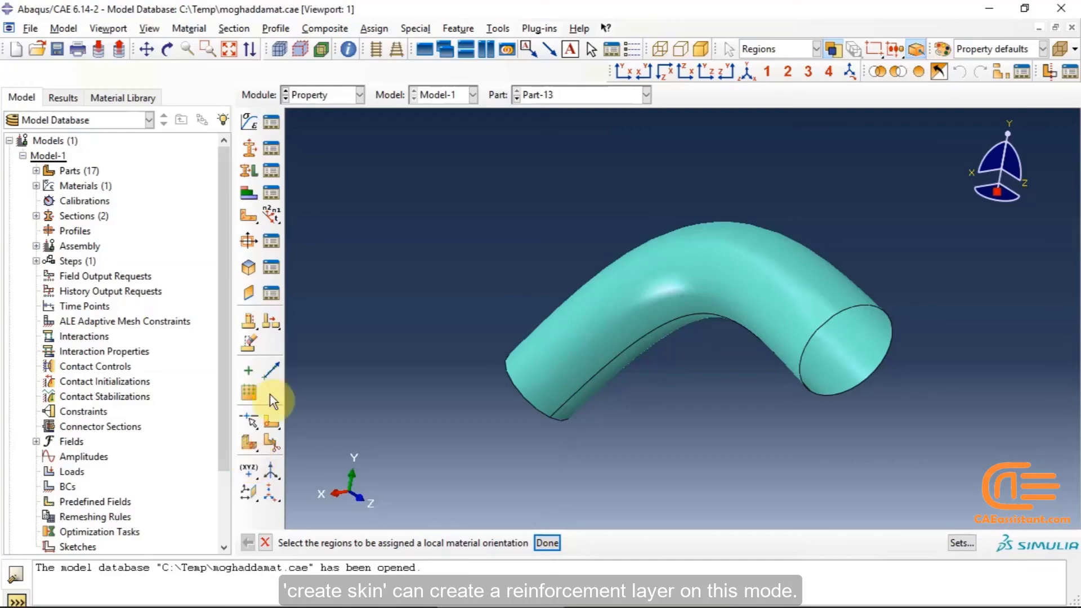
Examine the Create Skin and Create Stringer tools, then open the Material Library tab
left_click(246, 266)
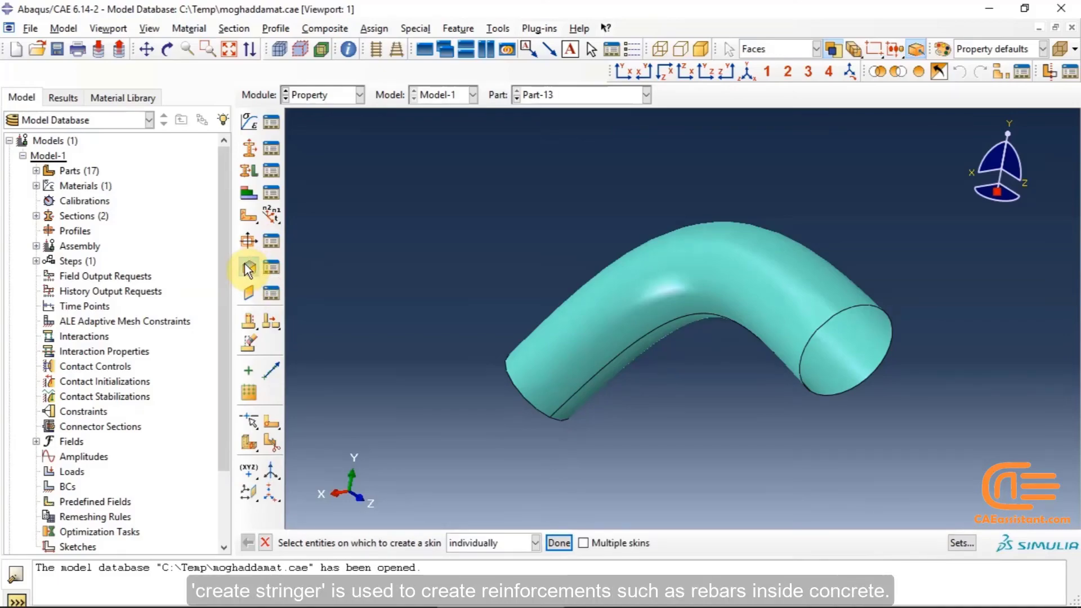
left_click(251, 293)
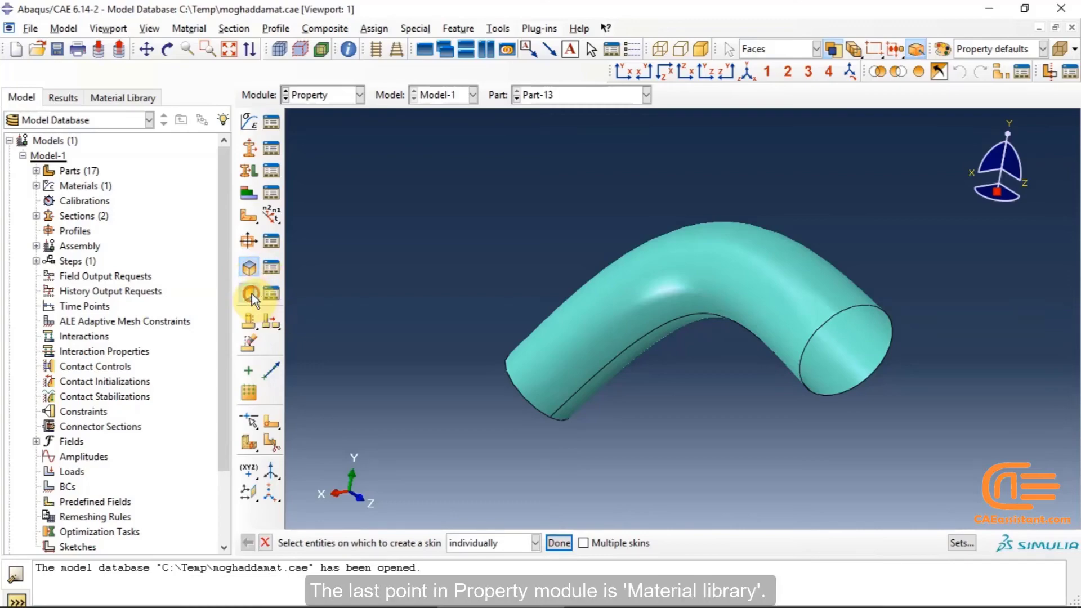
left_click(116, 99)
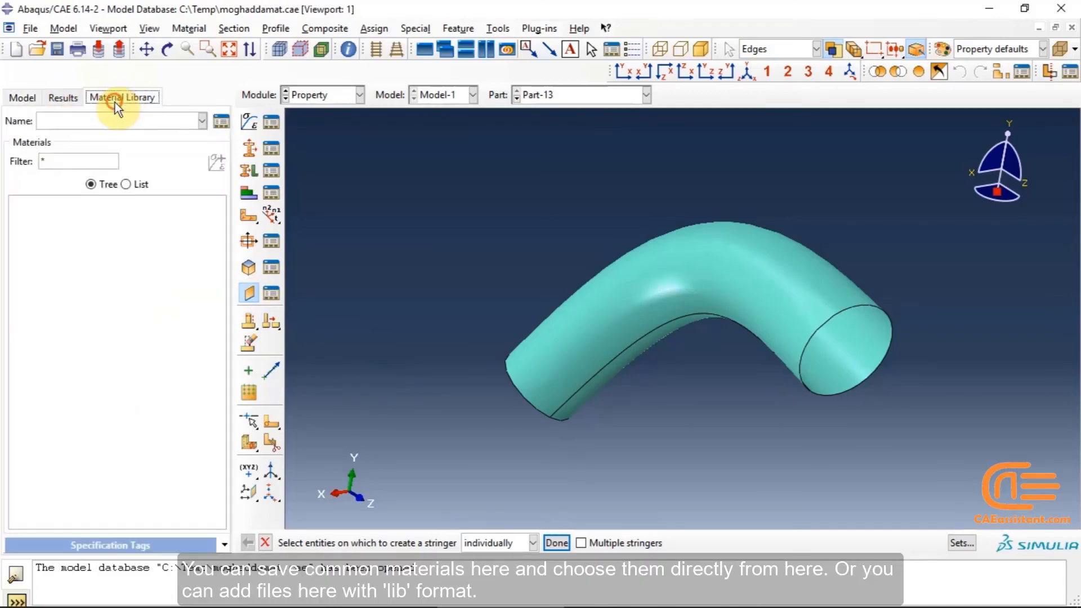